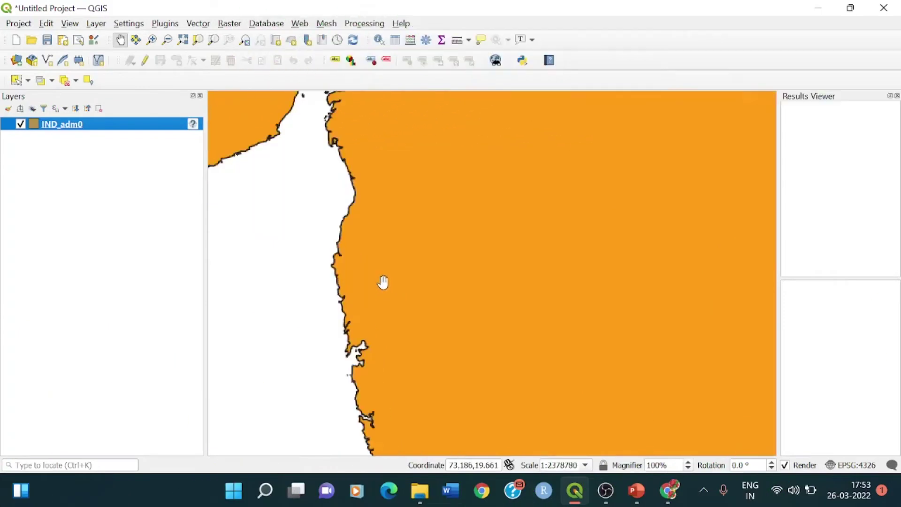
# - Open the Georeferencer for aligning a scanned map image with the IND_adm0 layer
pyautogui.moveTo(397, 220); pyautogui.dragTo(368, 192)
pyautogui.scroll(2, 325, 311)
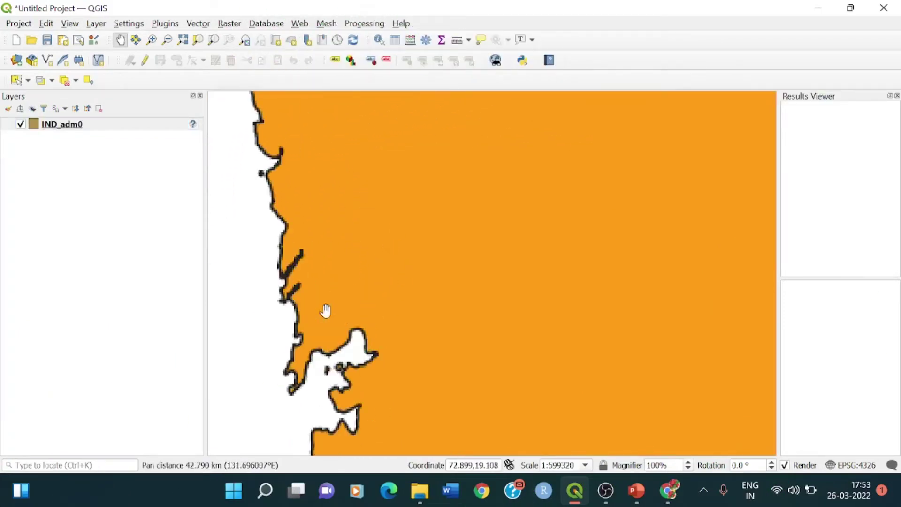
pyautogui.moveTo(387, 294); pyautogui.dragTo(420, 257)
pyautogui.scroll(1, 394, 305)
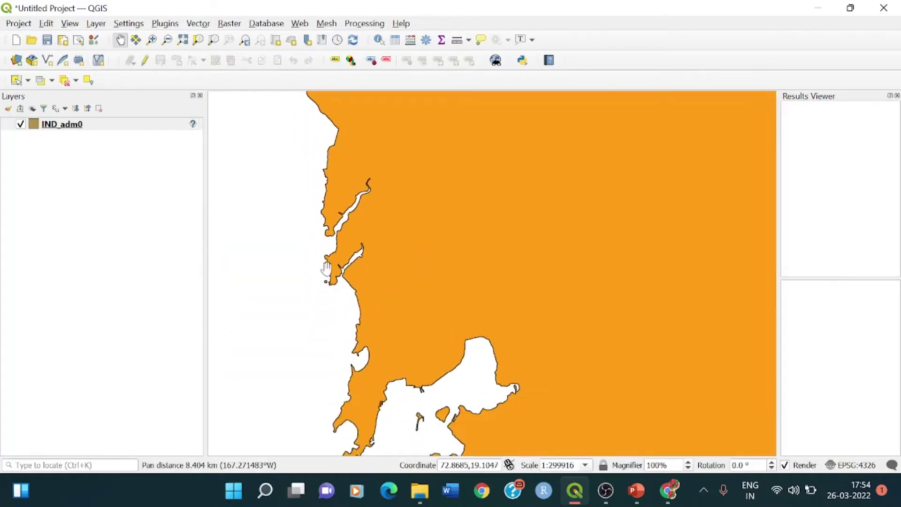
pyautogui.click(230, 25)
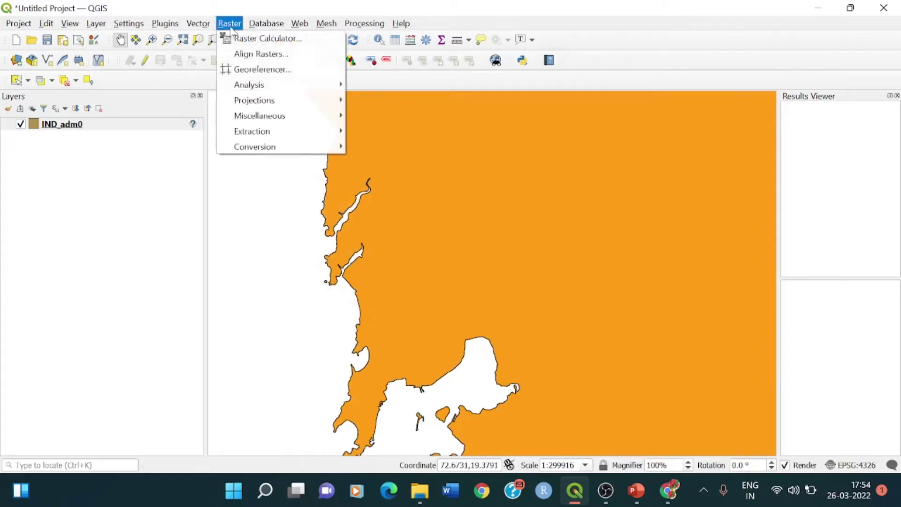
pyautogui.click(249, 69)
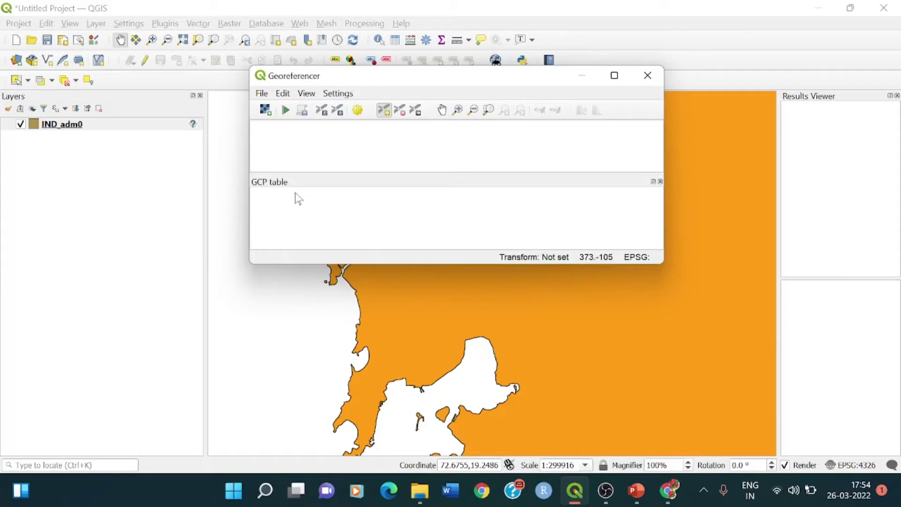
# - Load the mumbaimap PNG from the Practical 6 folder into the Georeferencer and enlarge its window
pyautogui.click(265, 96)
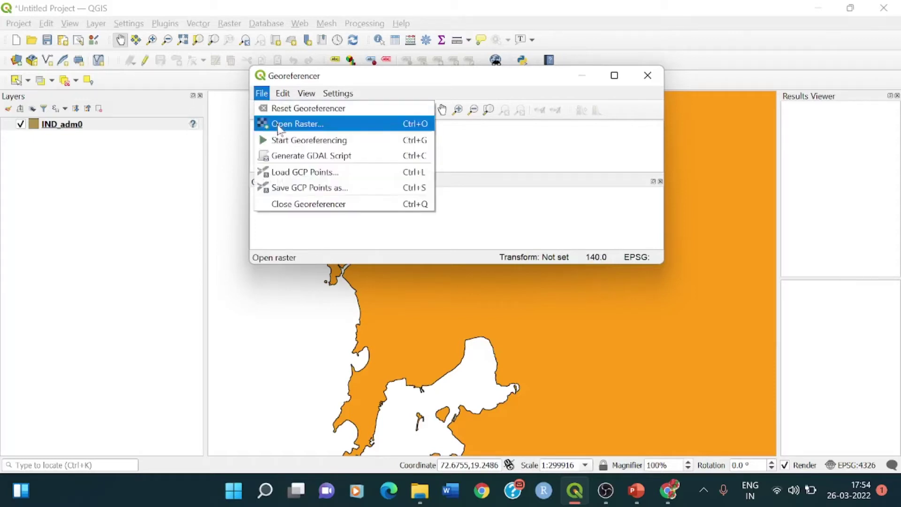
pyautogui.click(279, 127)
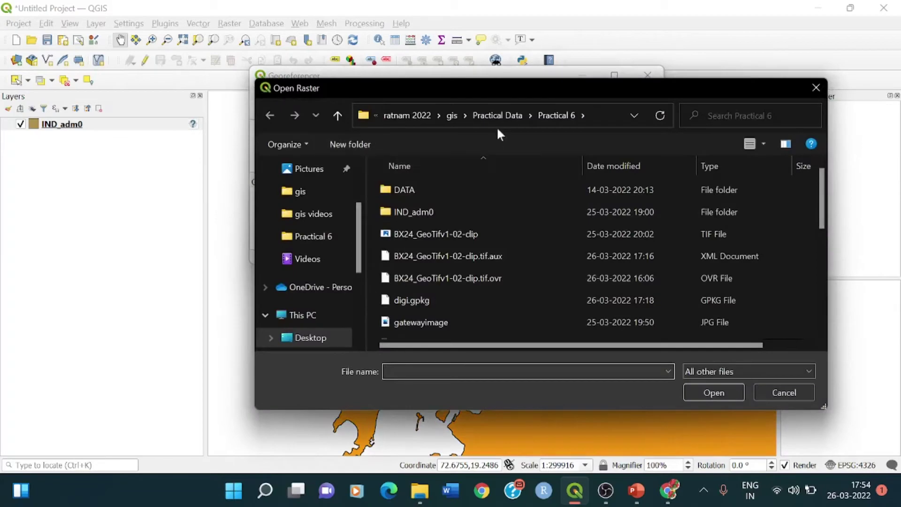
pyautogui.moveTo(602, 94); pyautogui.dragTo(566, 58)
pyautogui.scroll(-3, 562, 241)
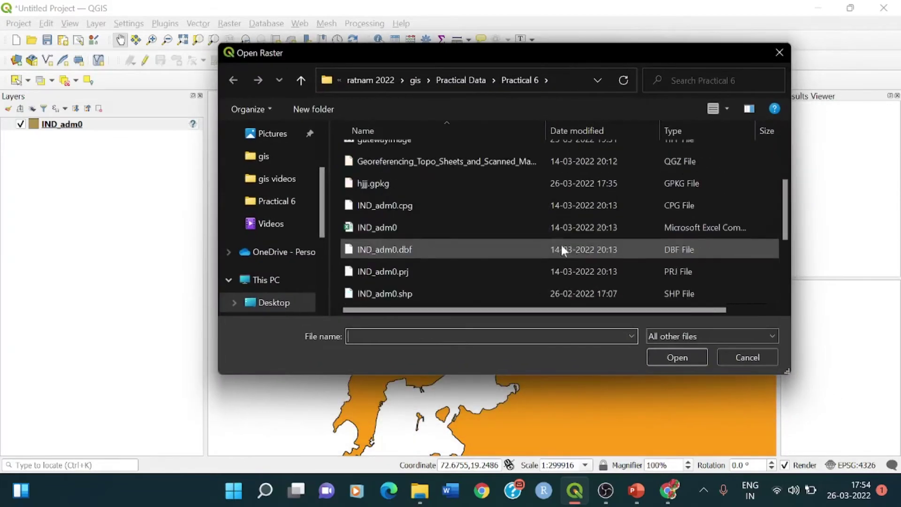
pyautogui.click(471, 294)
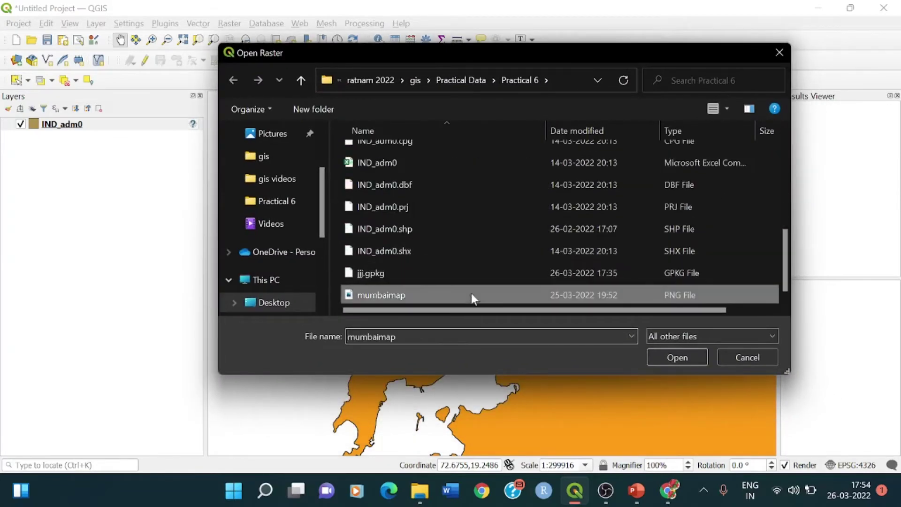
pyautogui.click(677, 357)
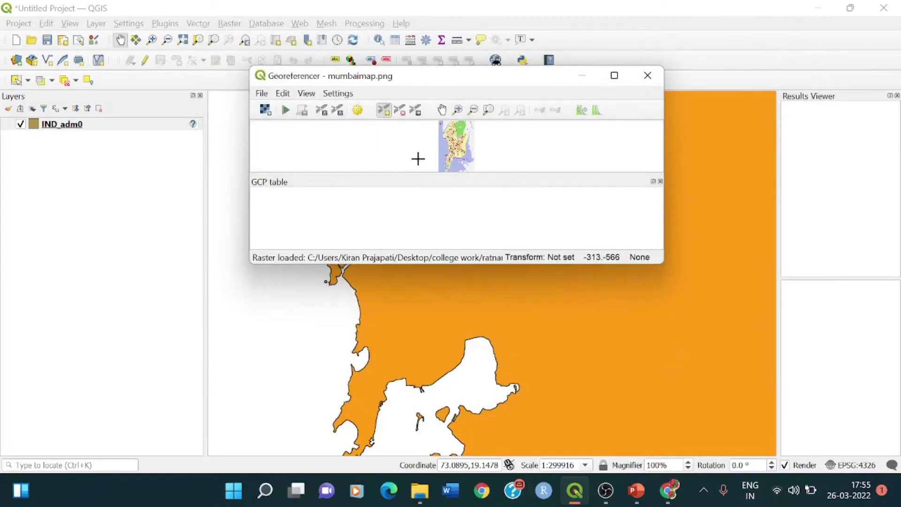
pyautogui.moveTo(663, 265); pyautogui.dragTo(705, 397)
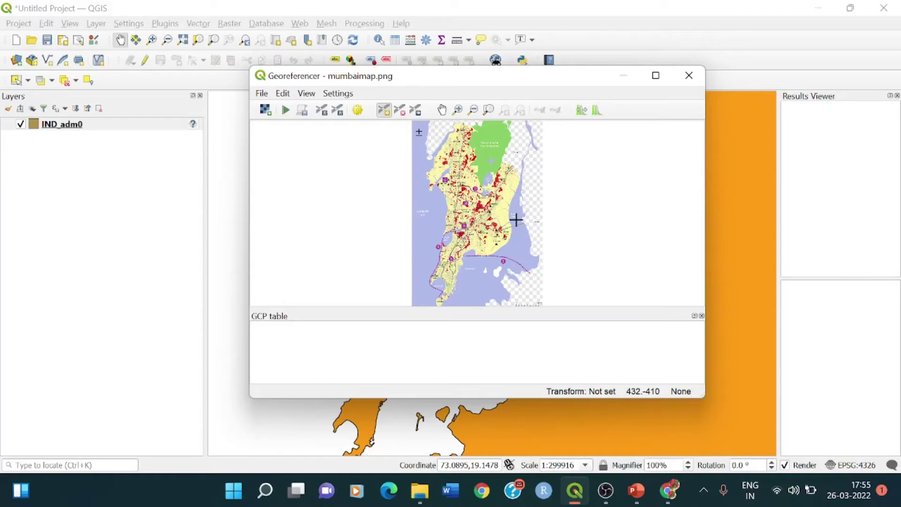
# - Set the georeferencing transformation's target SRS to EPSG:4042, the unknown datum based upon the Everest (1830 Definition) ellipsoid
pyautogui.click(338, 93)
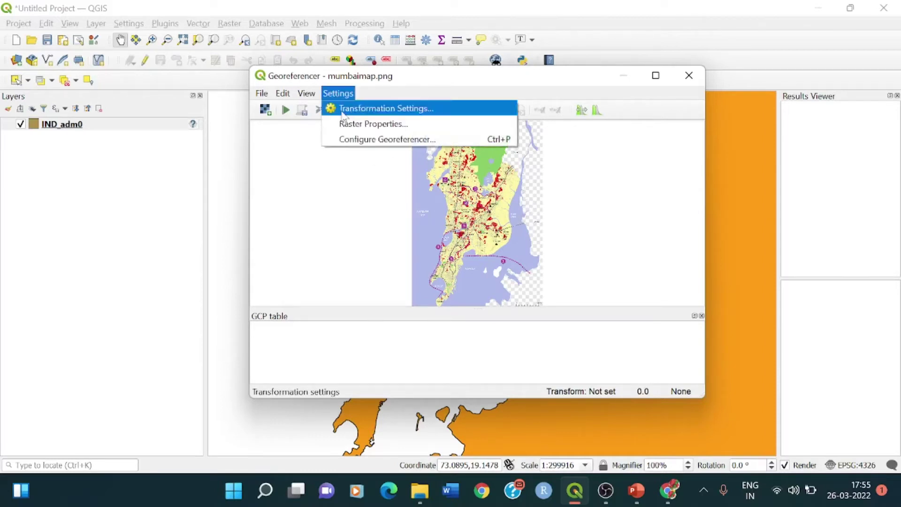
pyautogui.click(344, 113)
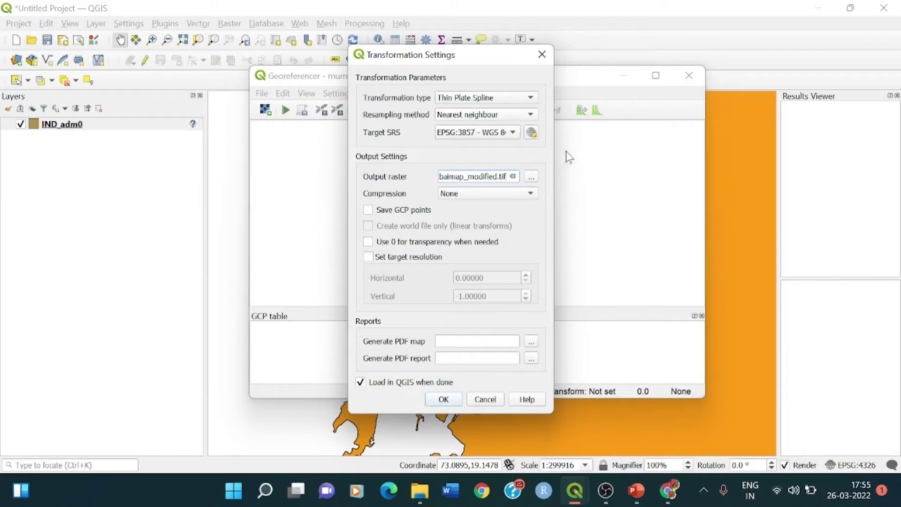
pyautogui.click(531, 133)
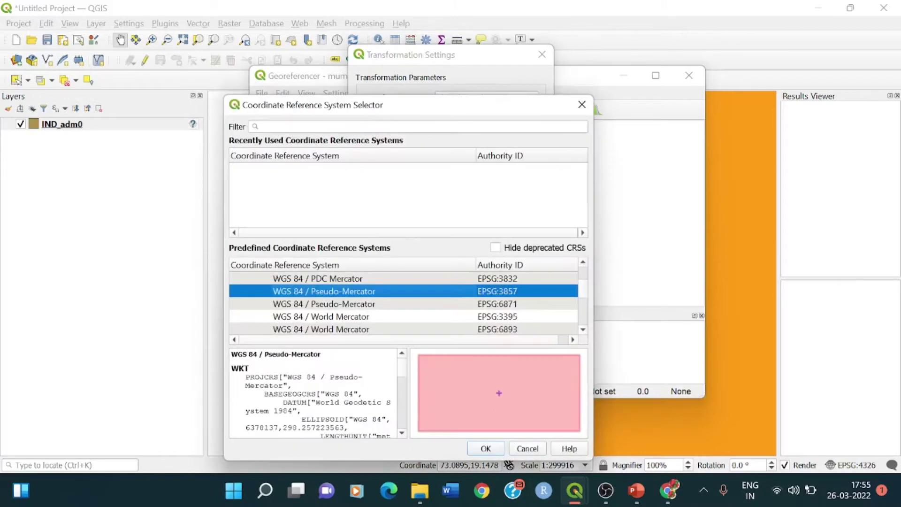
pyautogui.write('40')
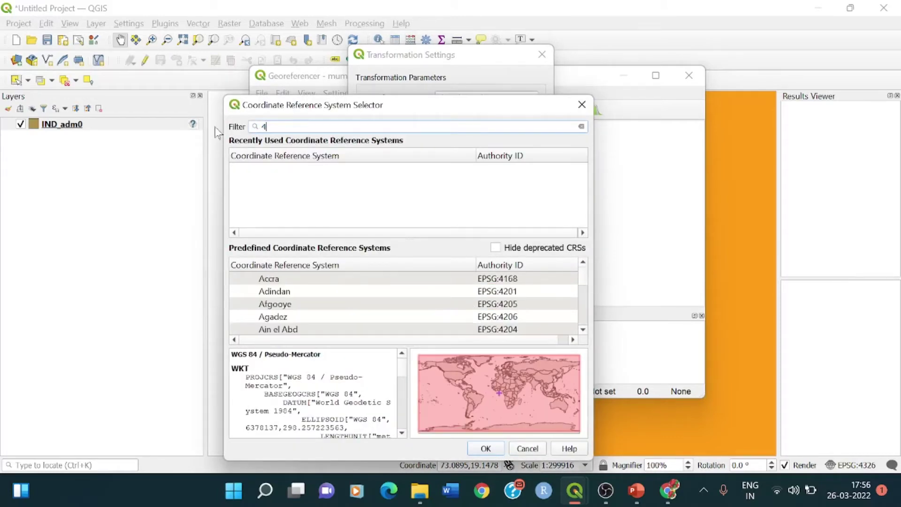
pyautogui.press('BackSpace')
pyautogui.write('0')
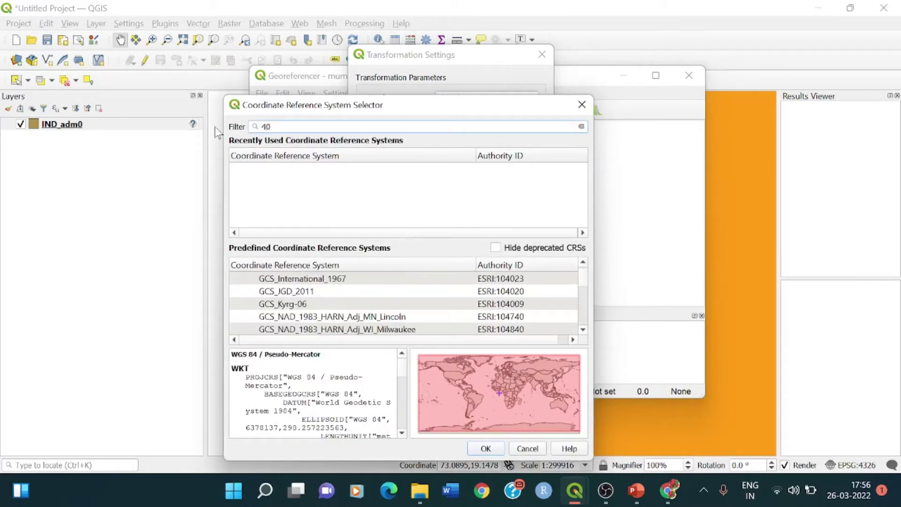
pyautogui.write('42')
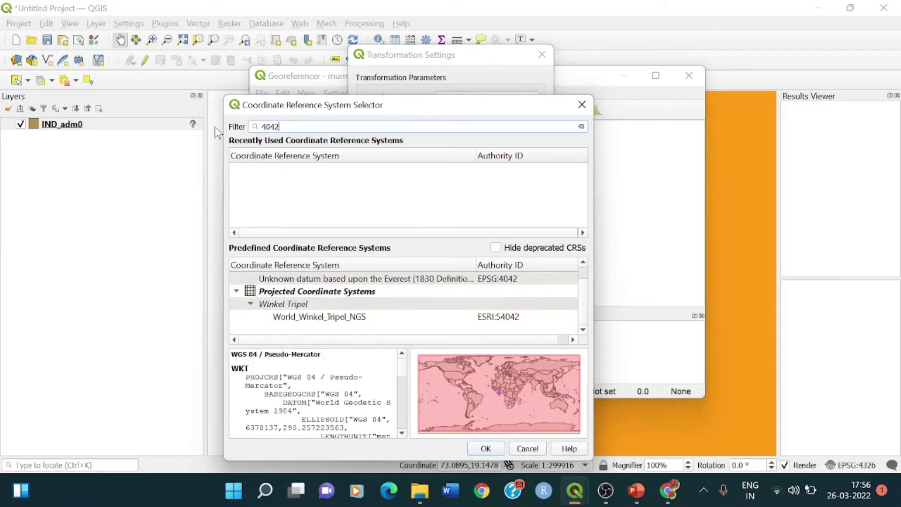
pyautogui.click(350, 279)
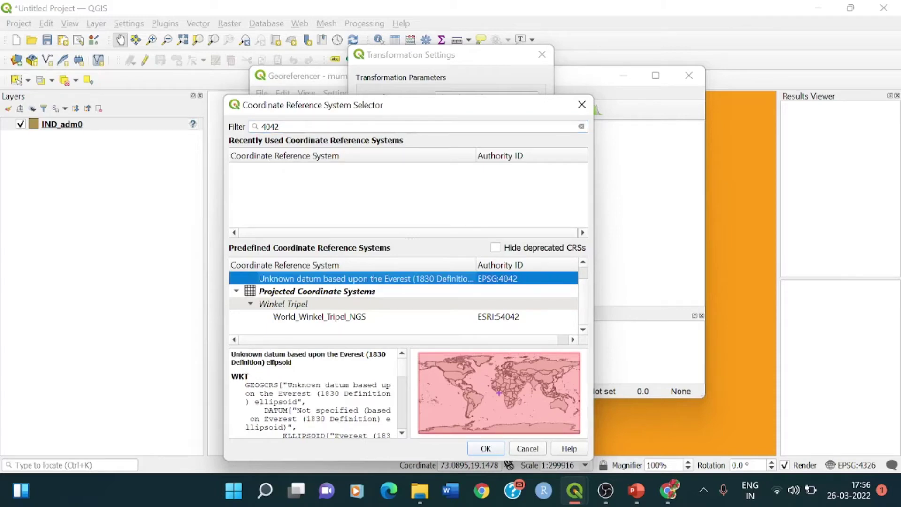
pyautogui.click(486, 448)
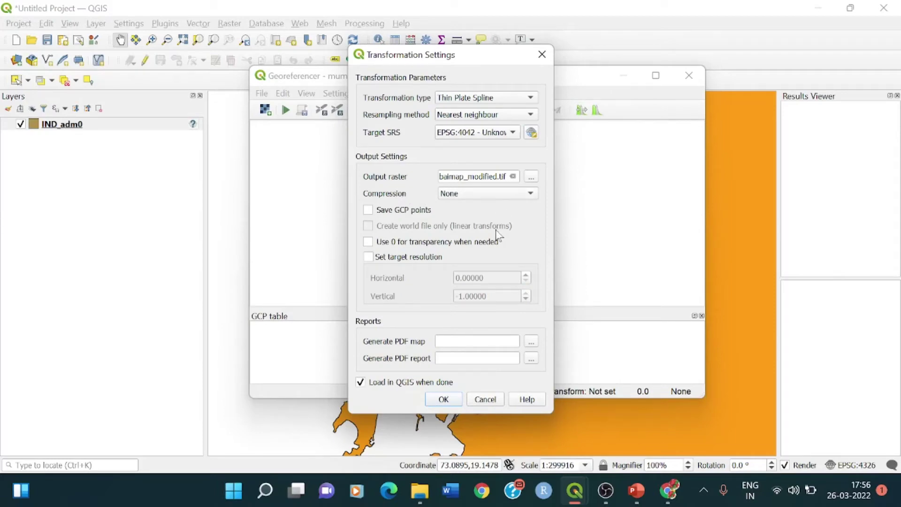
# - Enable saving of GCP points, set the output compression to LZW and apply the transformation settings
pyautogui.click(368, 209)
pyautogui.click(485, 201)
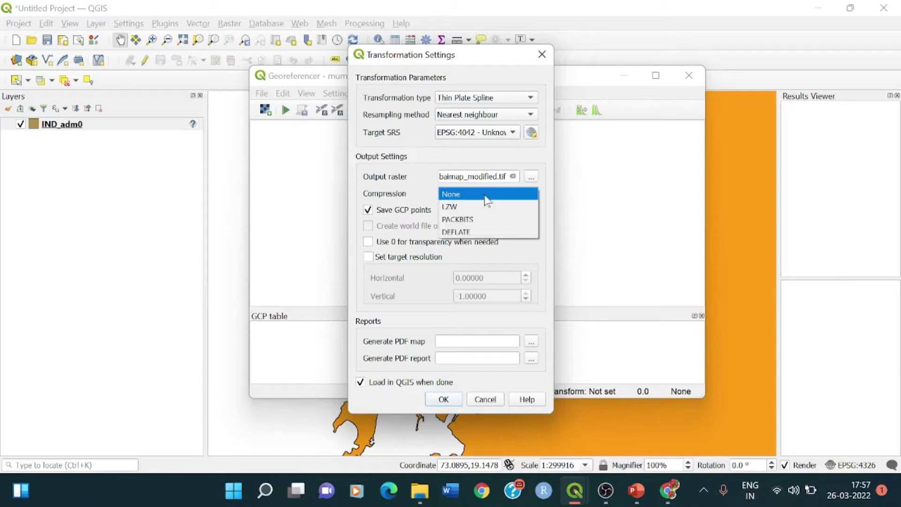
pyautogui.click(484, 207)
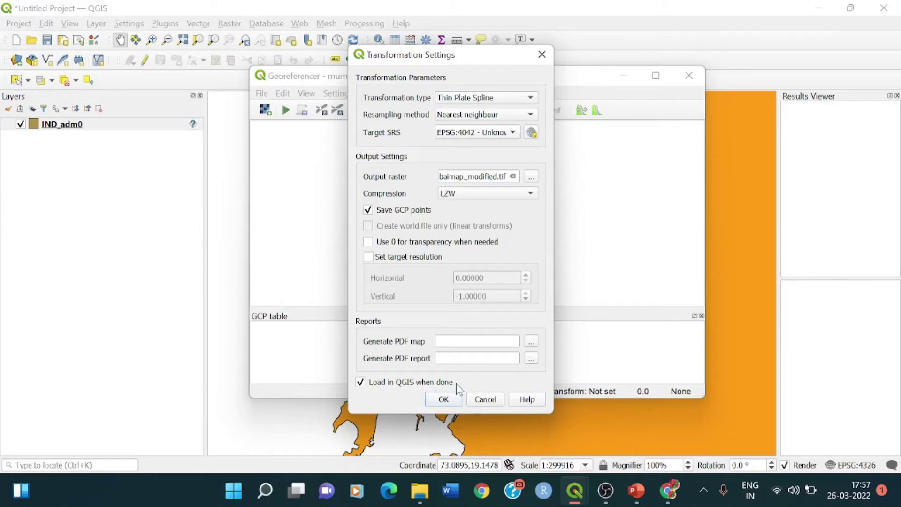
pyautogui.click(443, 399)
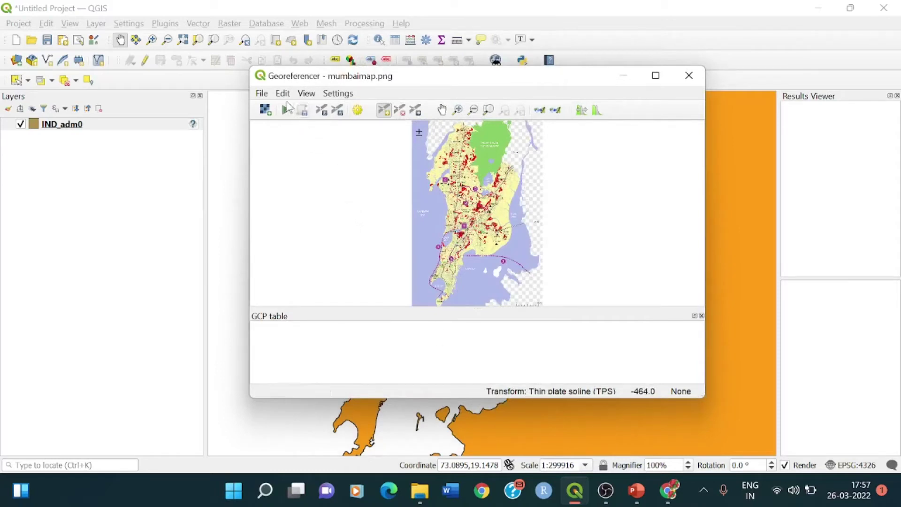
pyautogui.click(284, 93)
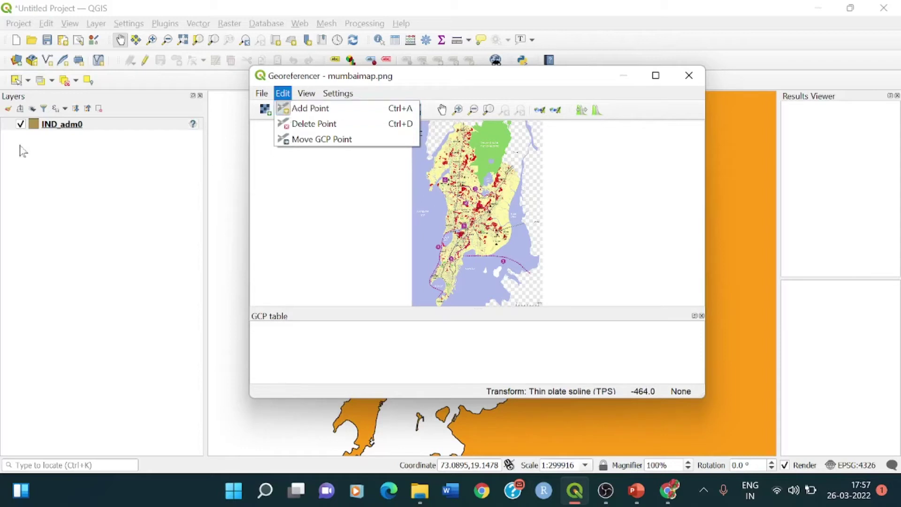
pyautogui.moveTo(262, 96)
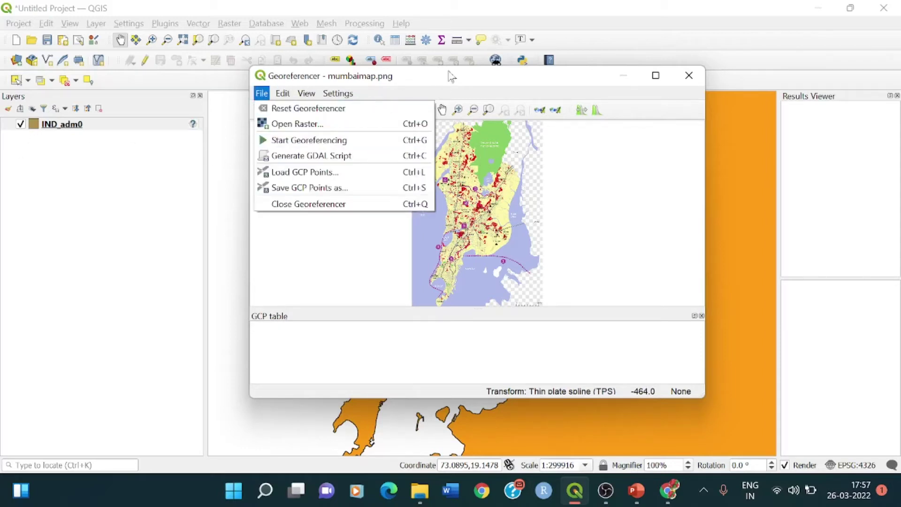
pyautogui.press('Escape')
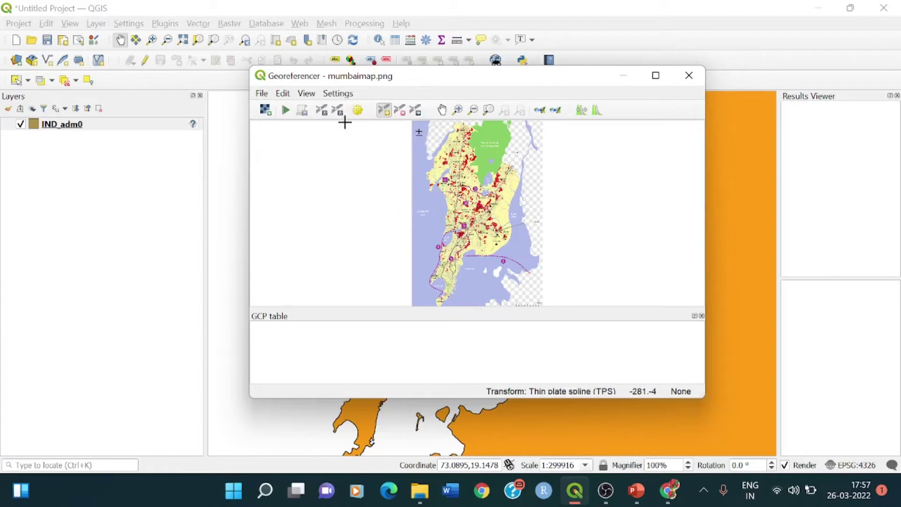
# - Add a control point at Malabar Hill's southern tip, matched on the map canvas to the same coastal tip at about X 72.7946, Y 18.9393
pyautogui.click(283, 93)
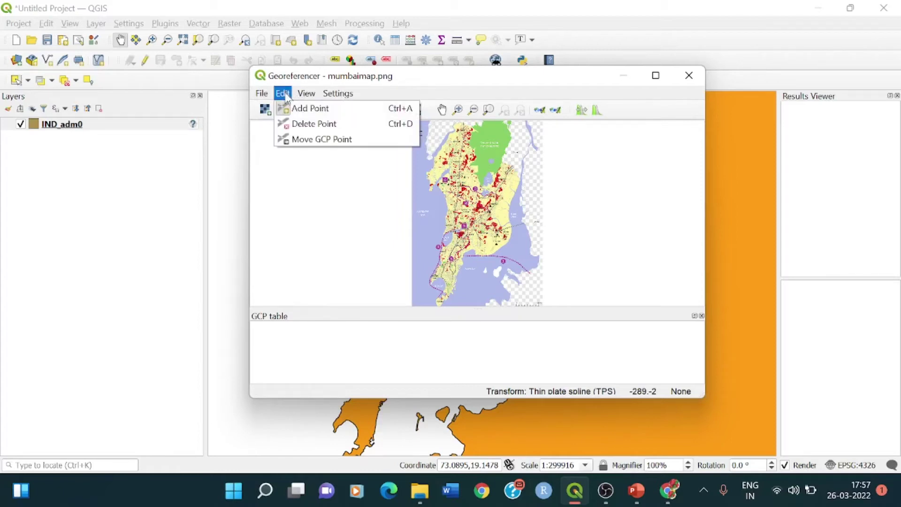
pyautogui.click(296, 110)
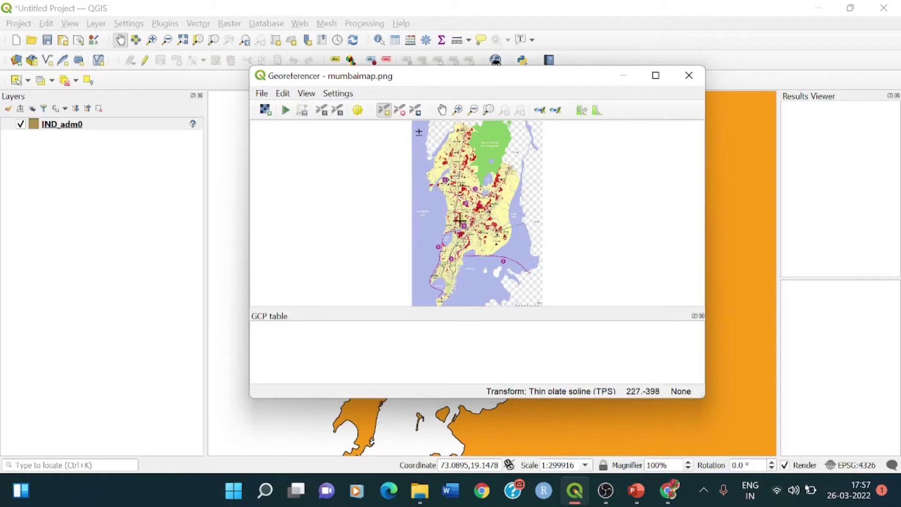
pyautogui.click(458, 110)
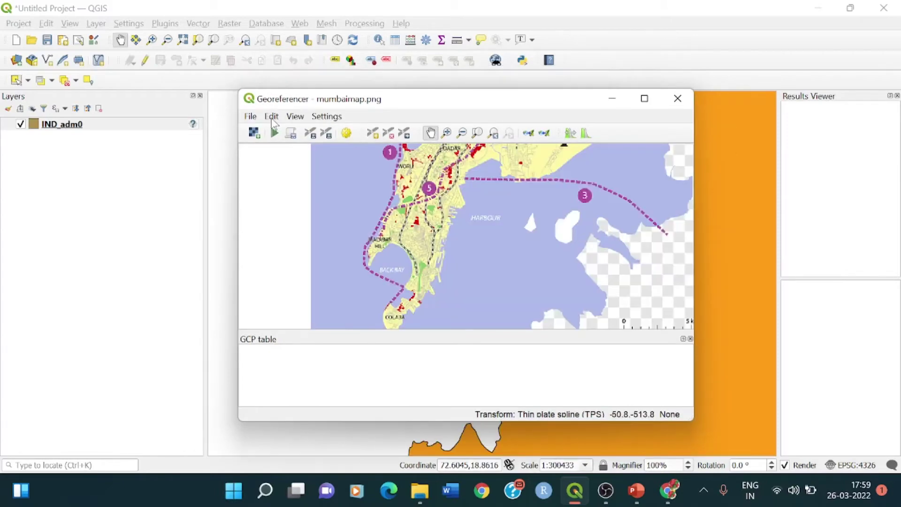
pyautogui.click(272, 118)
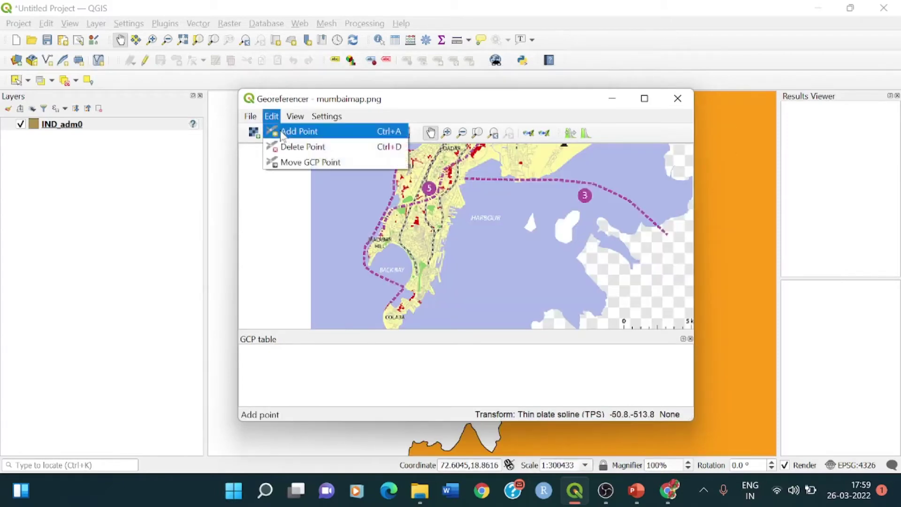
pyautogui.click(286, 131)
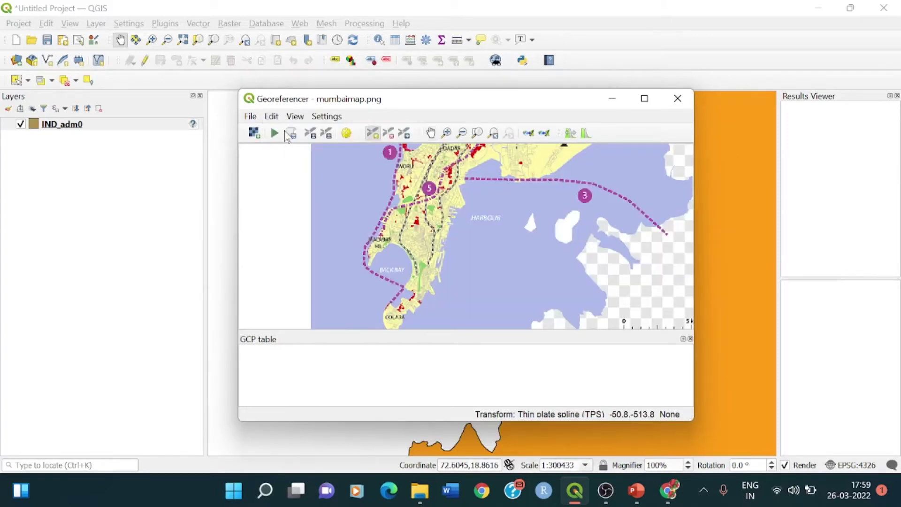
pyautogui.click(370, 263)
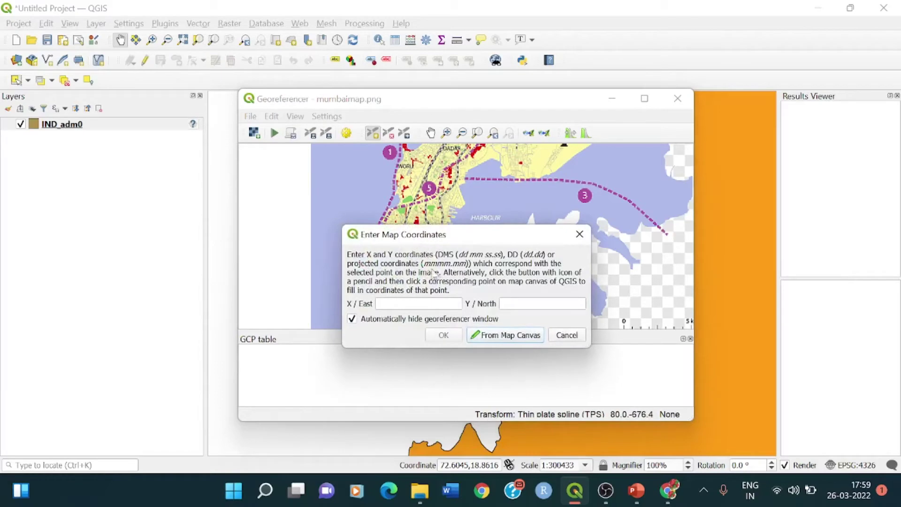
pyautogui.click(496, 336)
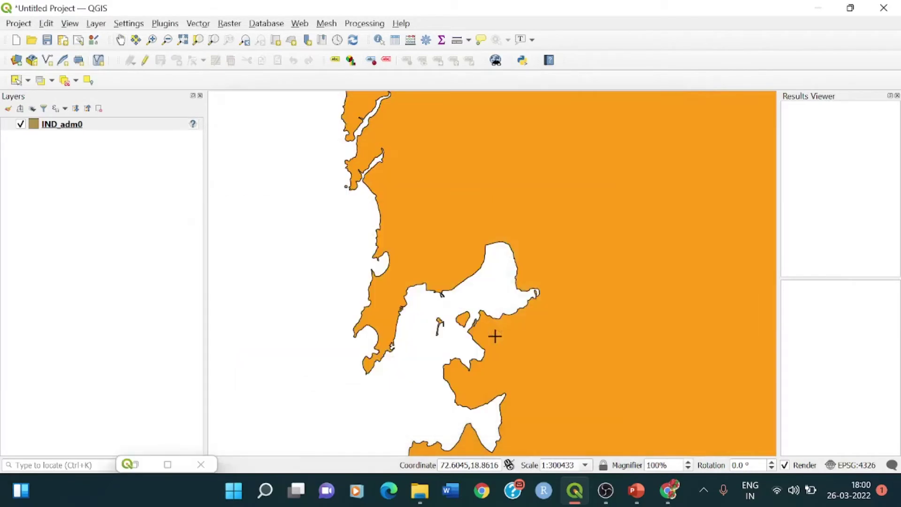
pyautogui.click(356, 339)
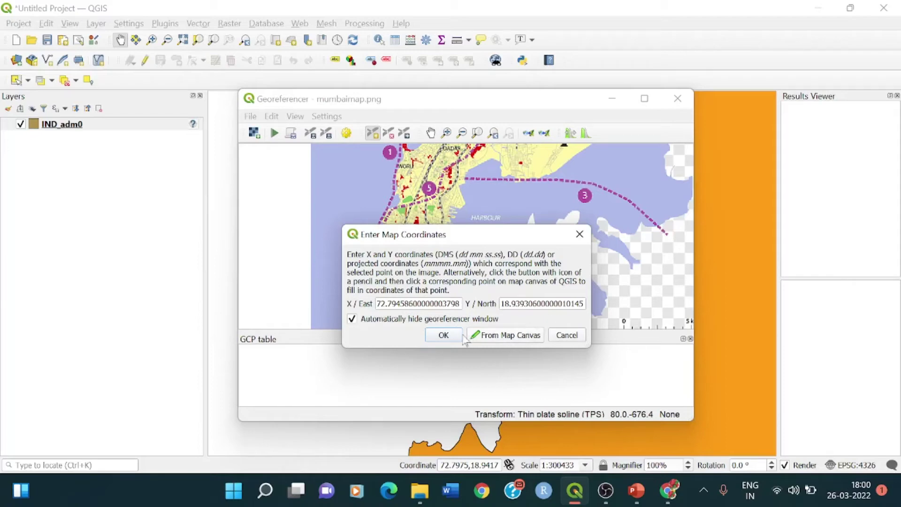
pyautogui.click(448, 339)
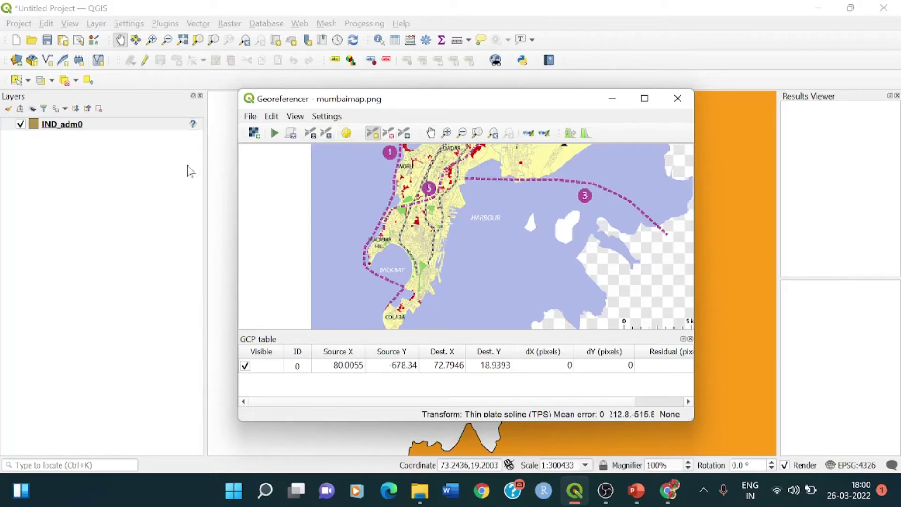
# - Add a control point at the northern head of Back Bay, matched on the map canvas at about X 72.8104, Y 18.9546
pyautogui.click(271, 117)
pyautogui.click(273, 136)
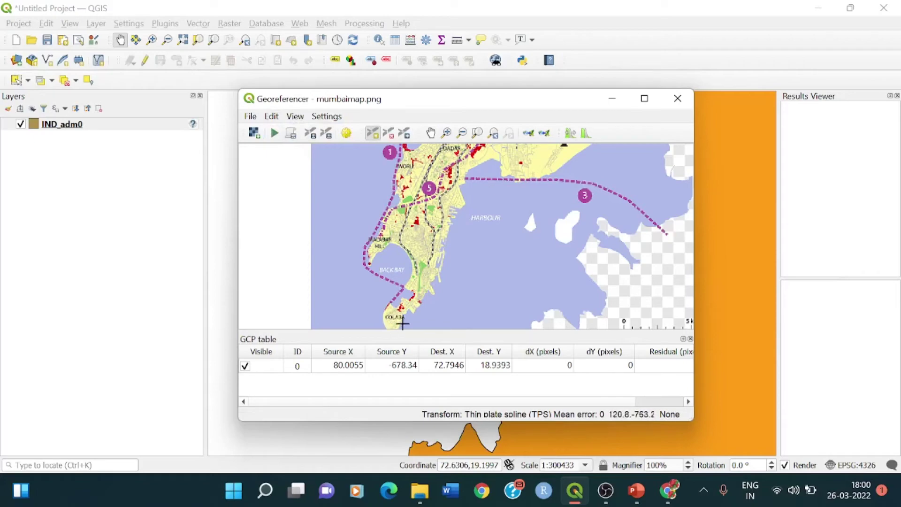
pyautogui.click(400, 250)
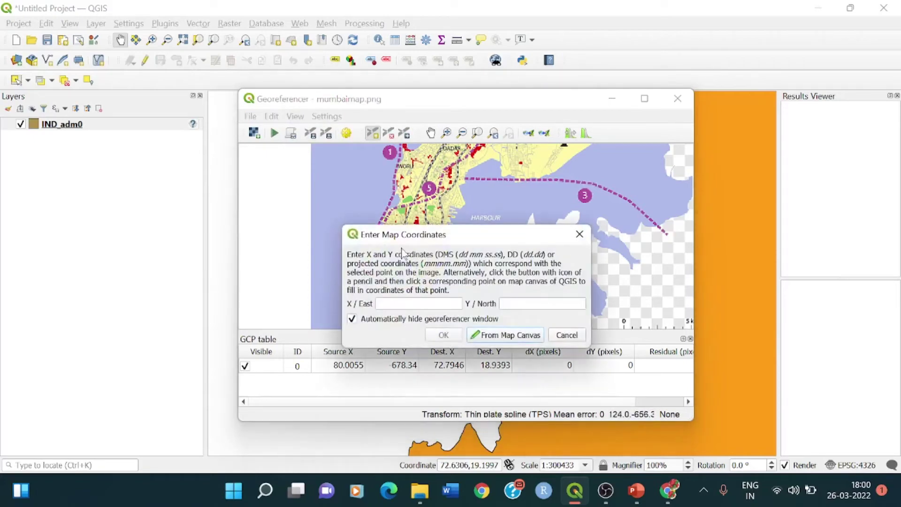
pyautogui.click(493, 340)
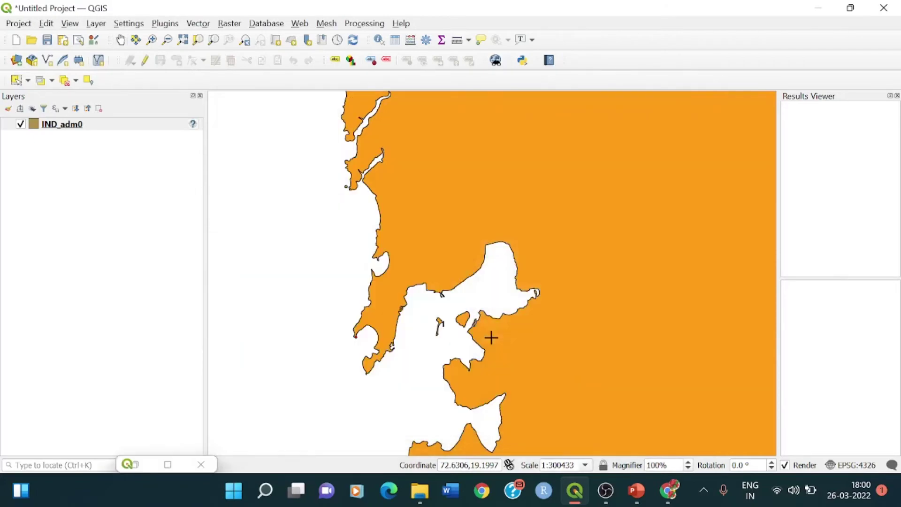
pyautogui.click(369, 328)
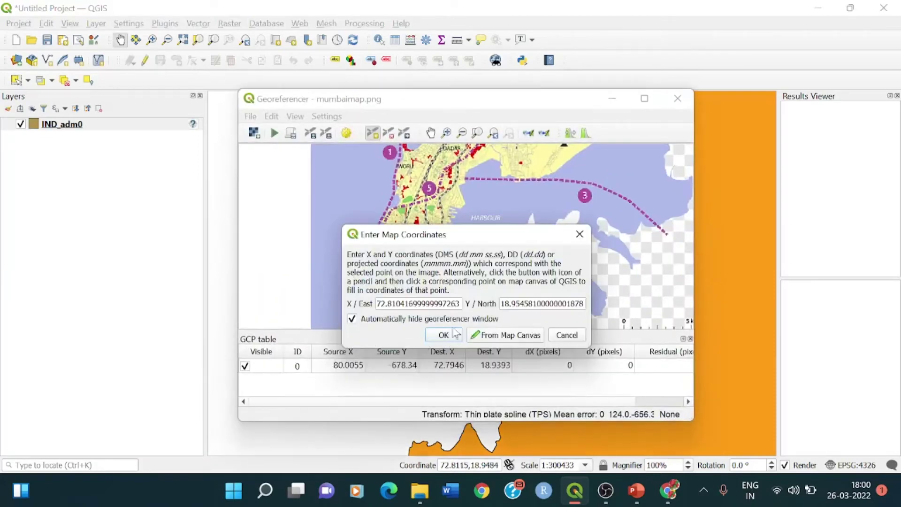
pyautogui.click(444, 335)
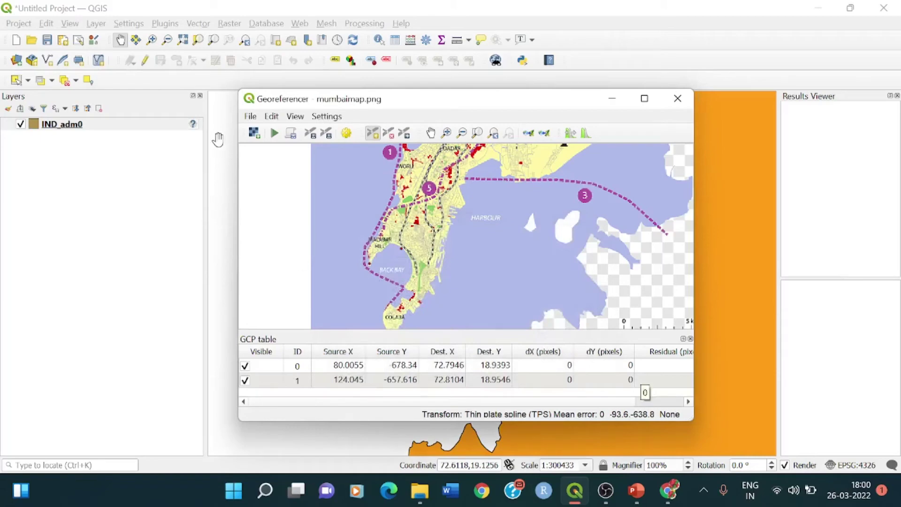
# - Add a control point on Back Bay's shore just north of Colaba, matched on the map canvas at about X 72.8185, Y 18.9257
pyautogui.click(272, 116)
pyautogui.click(284, 132)
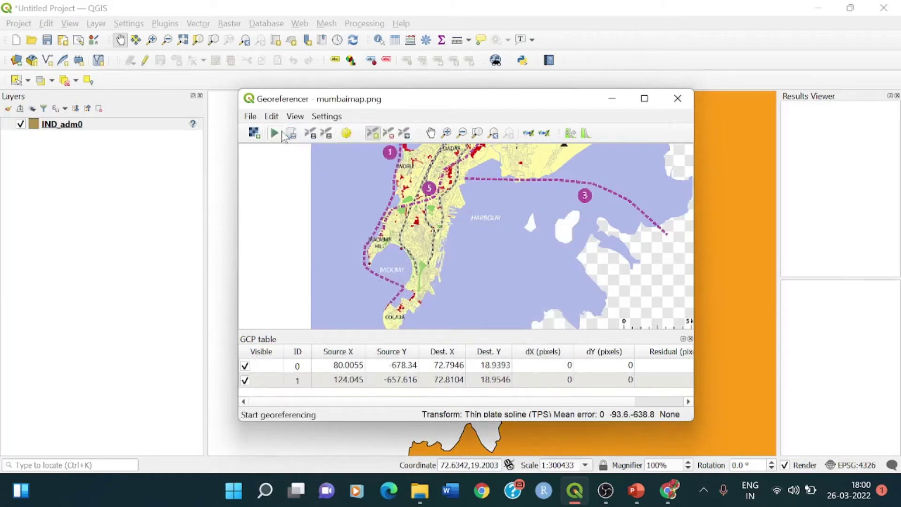
pyautogui.click(403, 287)
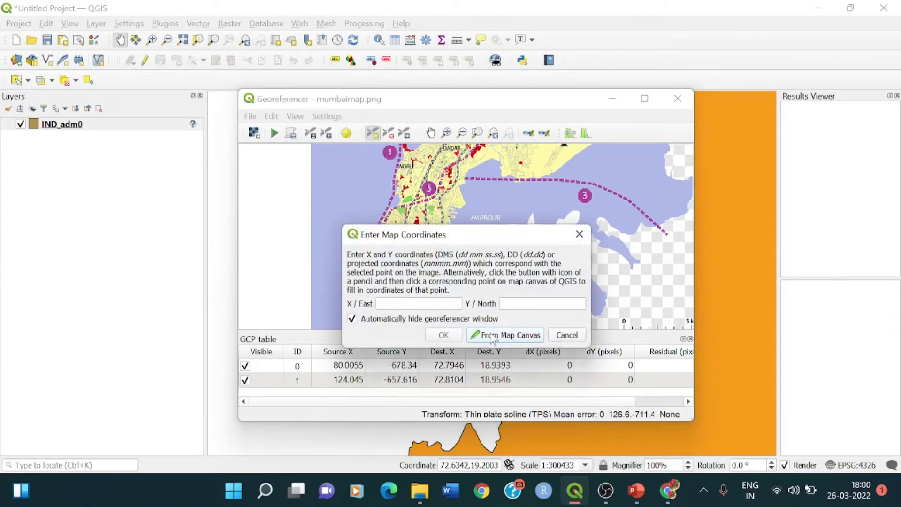
pyautogui.click(493, 335)
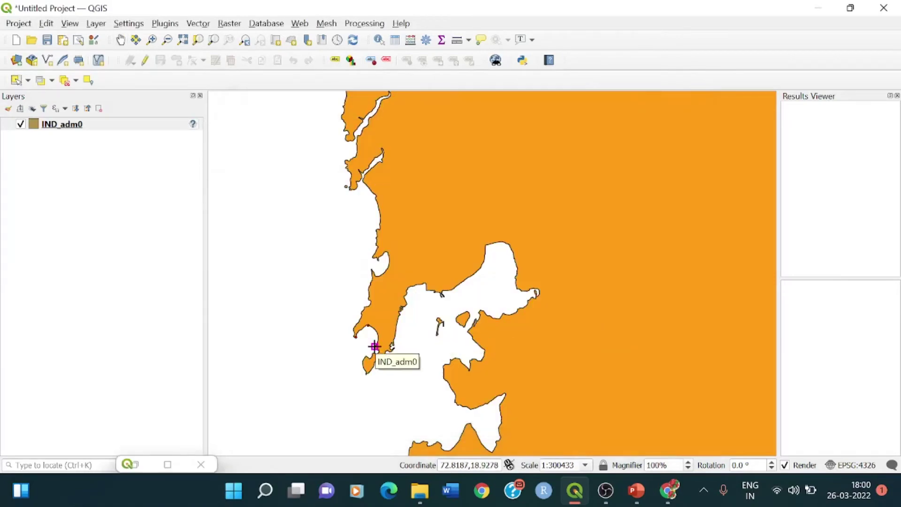
pyautogui.click(374, 347)
pyautogui.click(444, 335)
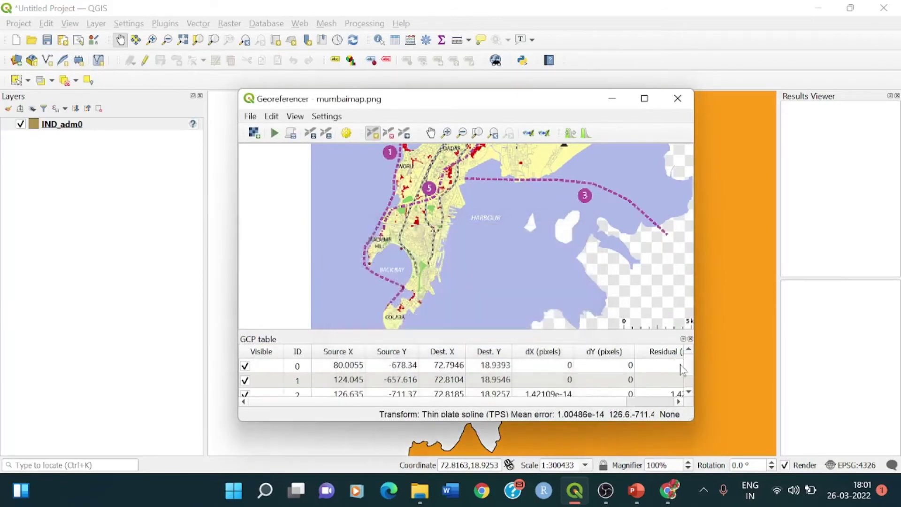
pyautogui.scroll(-1, 689, 375)
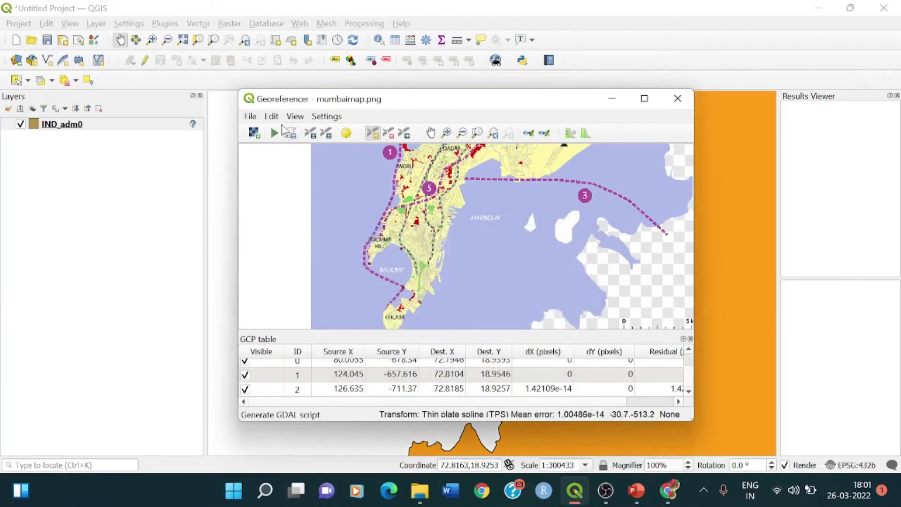
# - Add a control point on the harbour-side coast east of Back Bay, matched on the map canvas at about X 72.8463, Y 18.9463
pyautogui.click(277, 123)
pyautogui.click(284, 134)
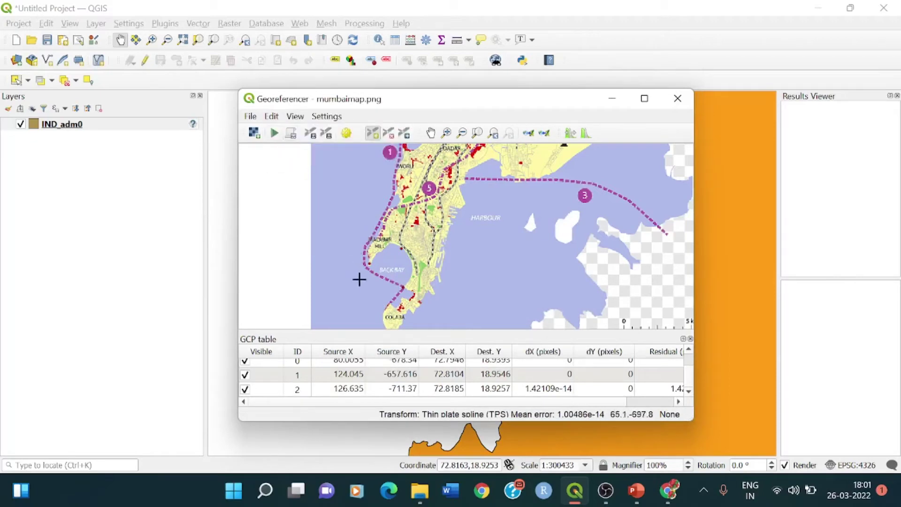
pyautogui.click(438, 271)
pyautogui.click(482, 334)
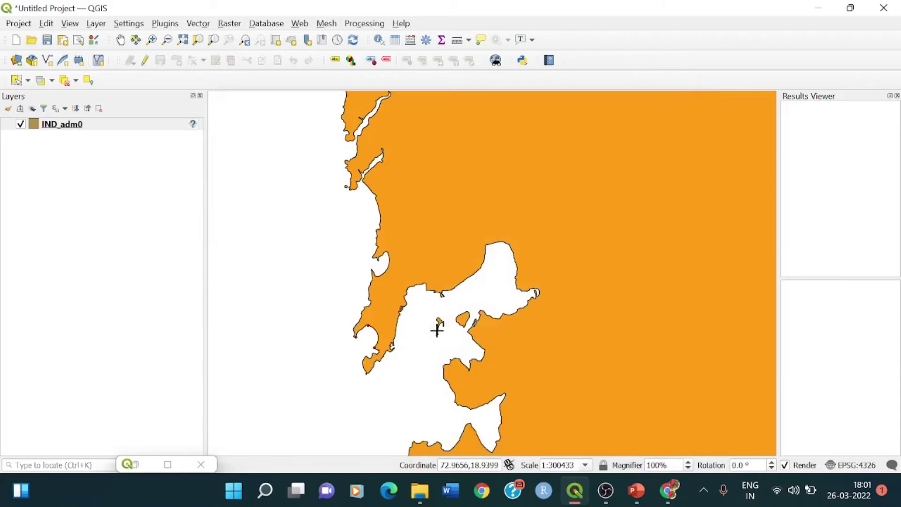
pyautogui.click(397, 333)
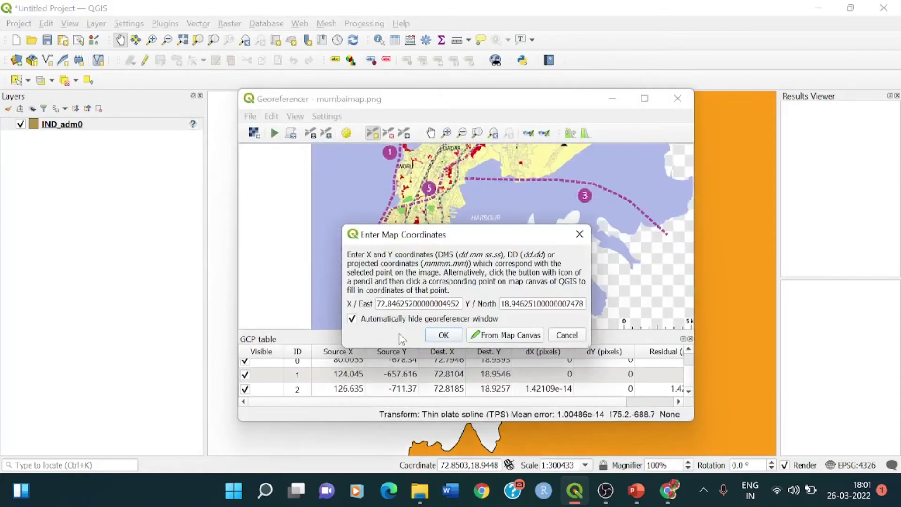
pyautogui.click(444, 336)
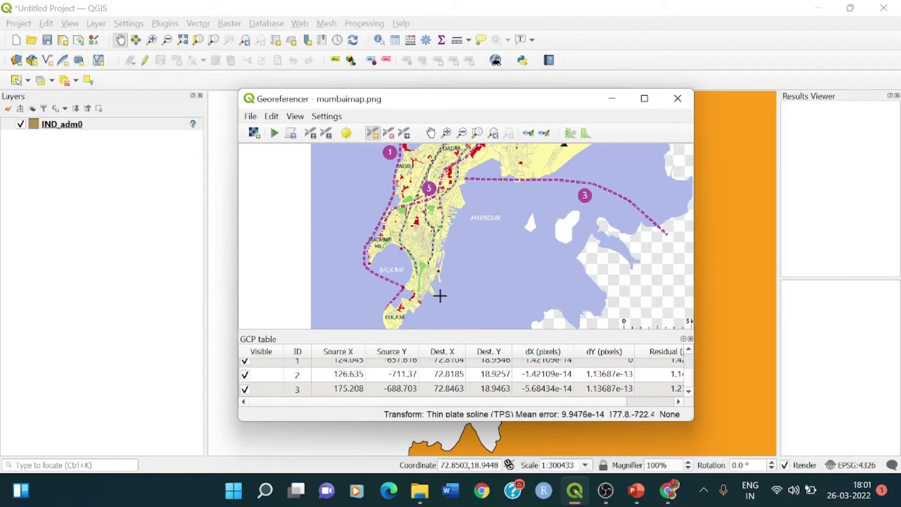
# - Run the georeferencing of mumbaimap.png with the four control points and close the Georeferencer
pyautogui.click(251, 117)
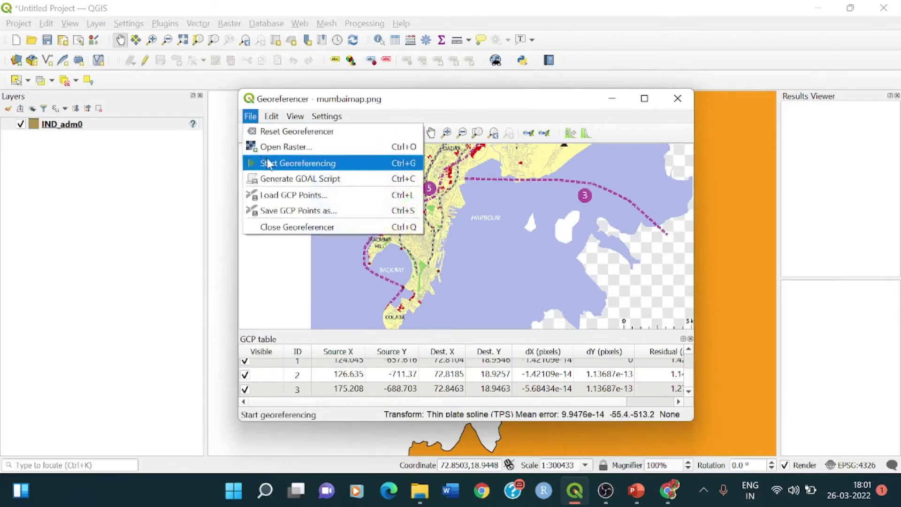
pyautogui.click(269, 163)
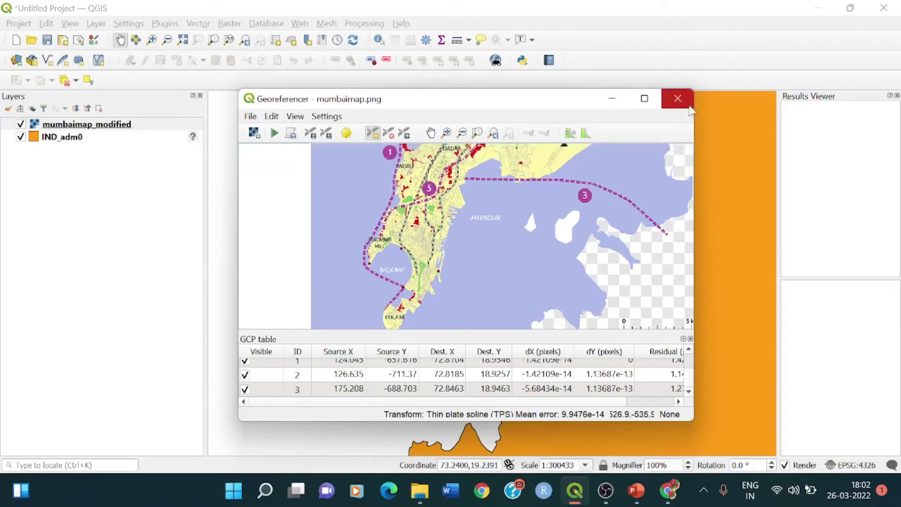
pyautogui.click(678, 98)
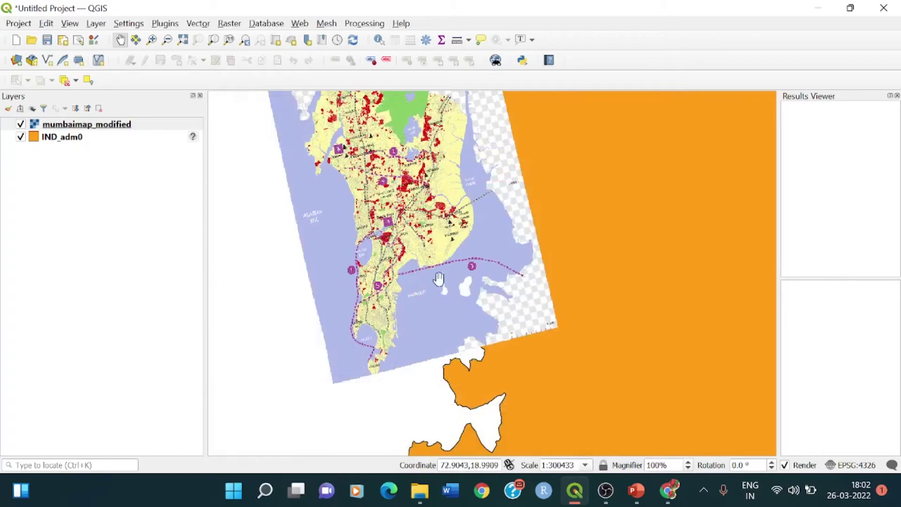
# - Compare the georeferenced map with the IND_adm0 coastline by switching the visibility of the two layers off and on
pyautogui.moveTo(429, 266); pyautogui.dragTo(460, 329)
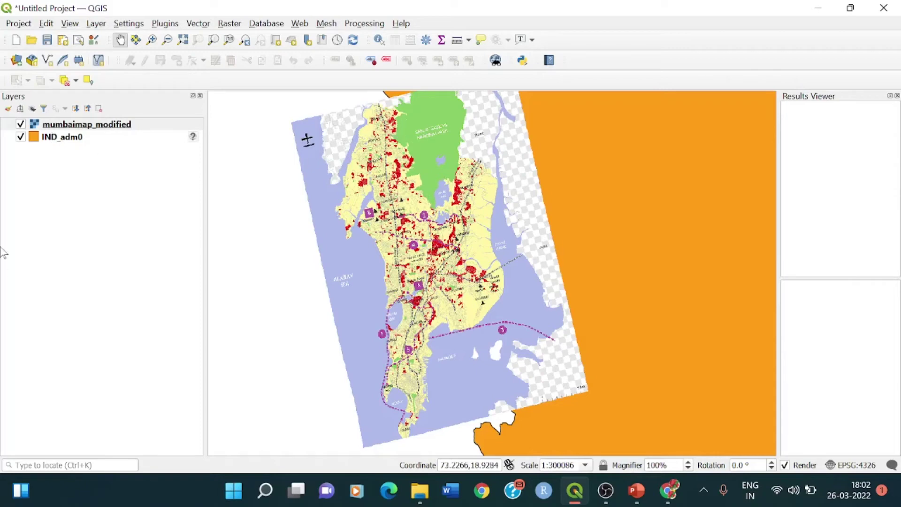
pyautogui.click(21, 137)
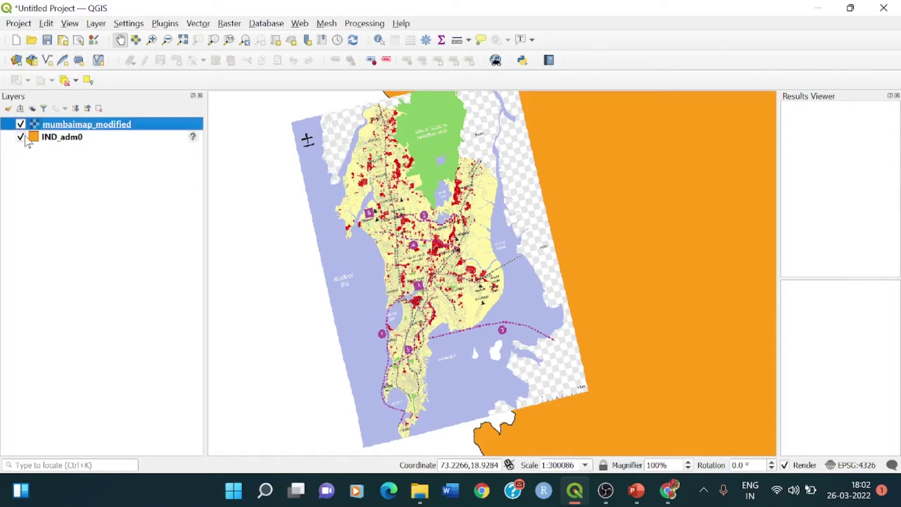
pyautogui.click(21, 125)
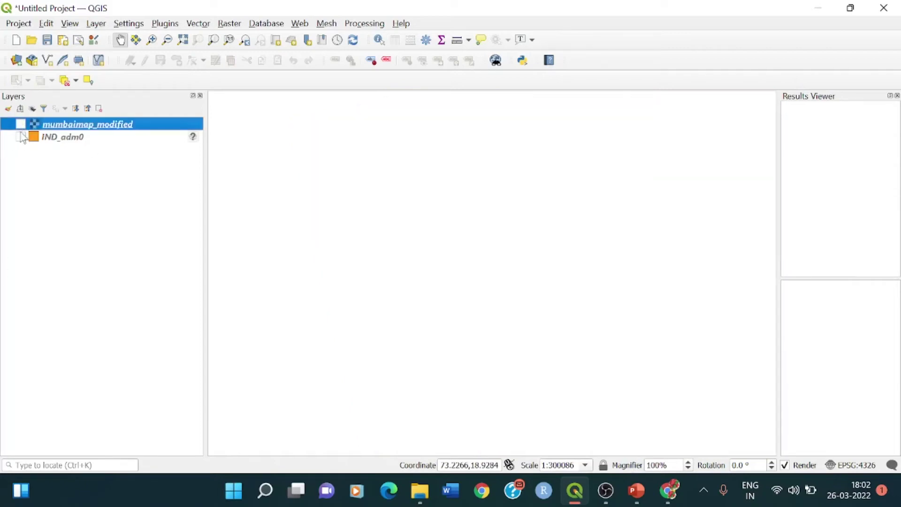
pyautogui.click(23, 137)
pyautogui.click(21, 137)
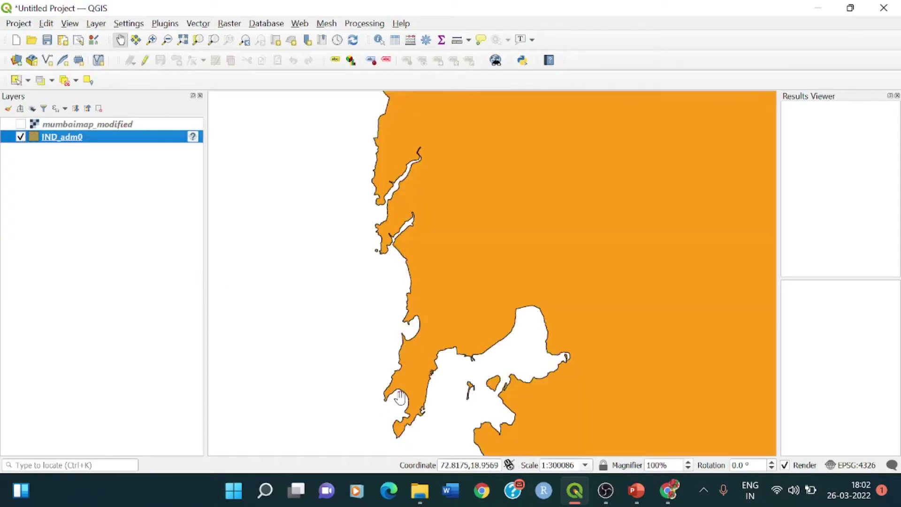
pyautogui.click(20, 124)
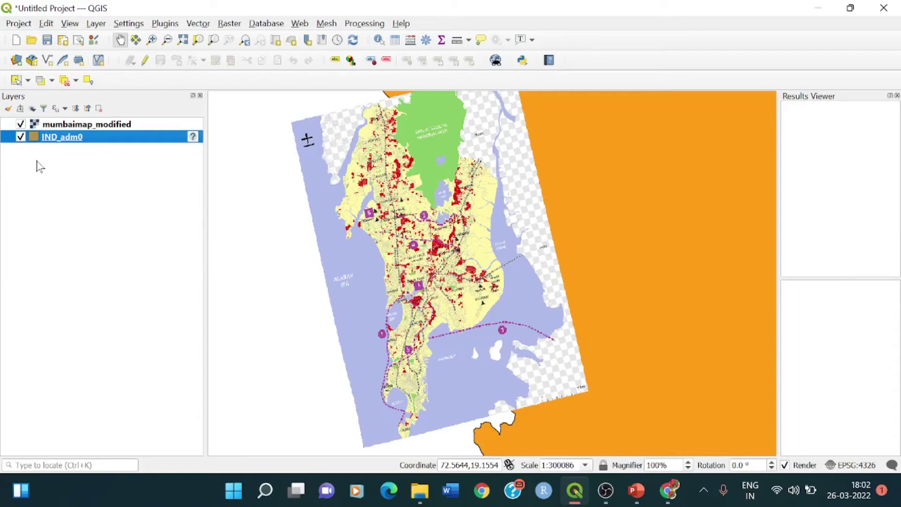
# - Set the global opacity of the mumbaimap_modified layer to 30.6 % in its transparency properties
pyautogui.press('Up')
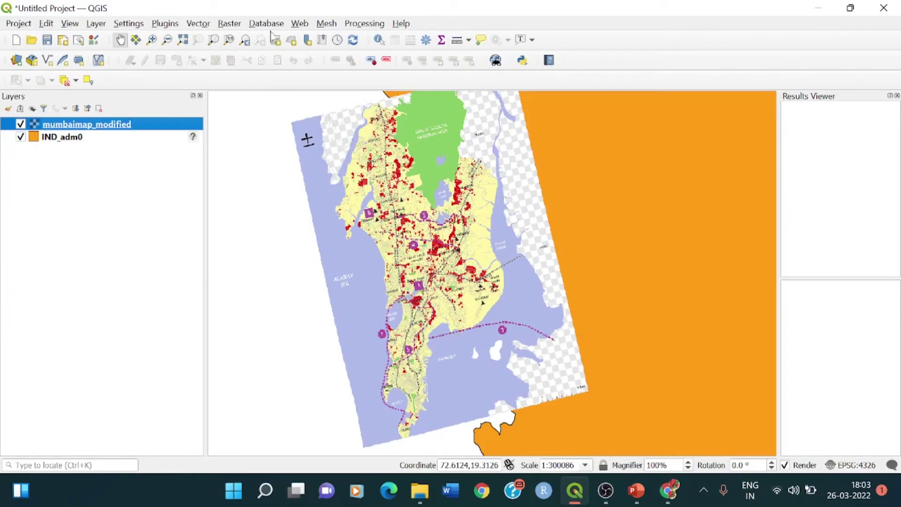
pyautogui.rightClick(88, 126)
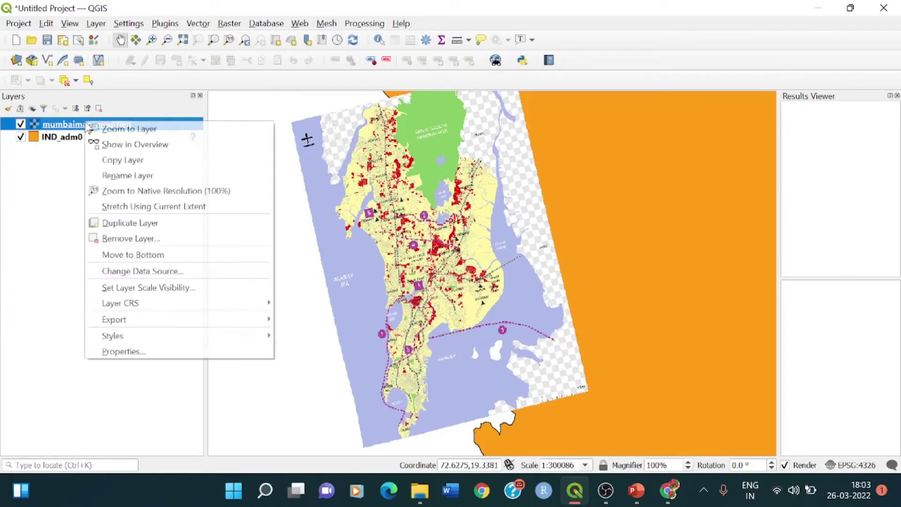
pyautogui.click(109, 356)
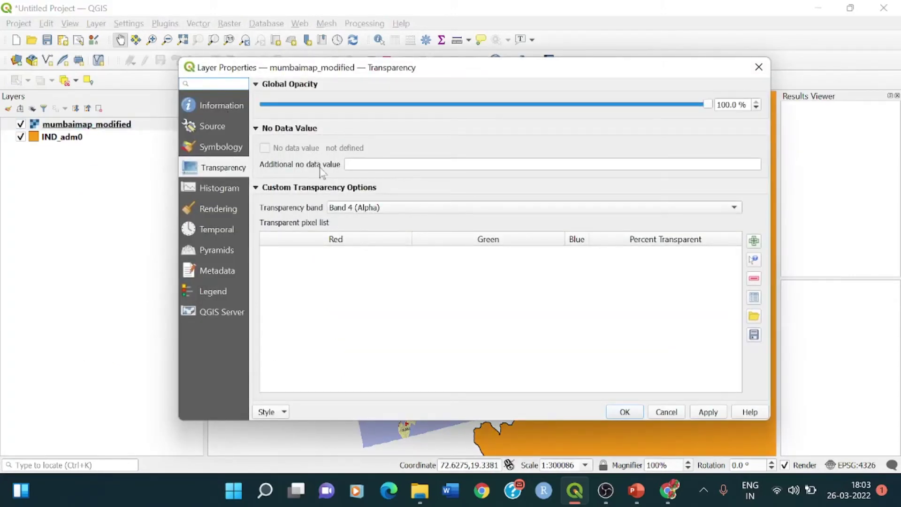
pyautogui.moveTo(708, 106); pyautogui.dragTo(401, 111)
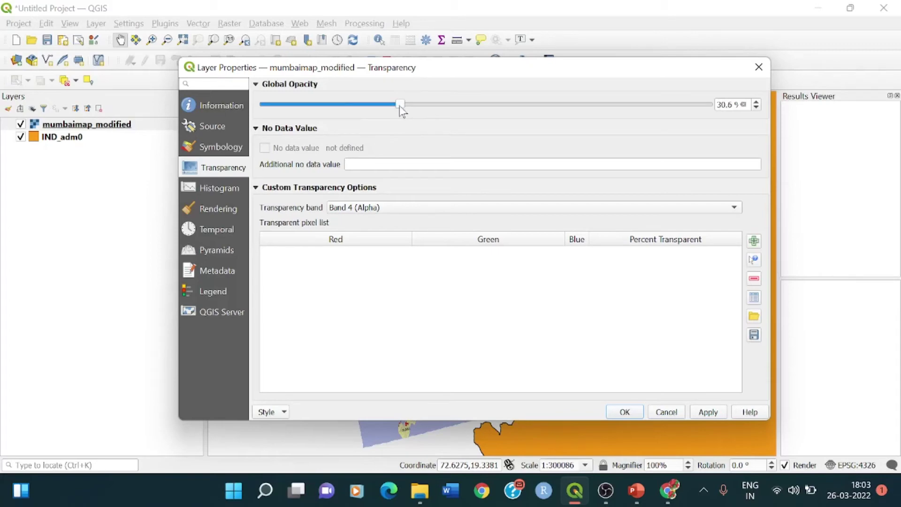
pyautogui.click(625, 412)
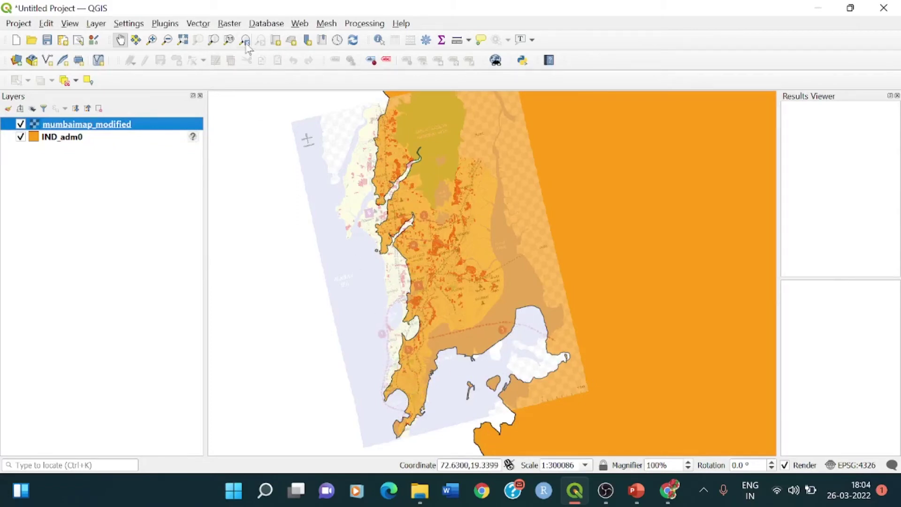
pyautogui.click(151, 40)
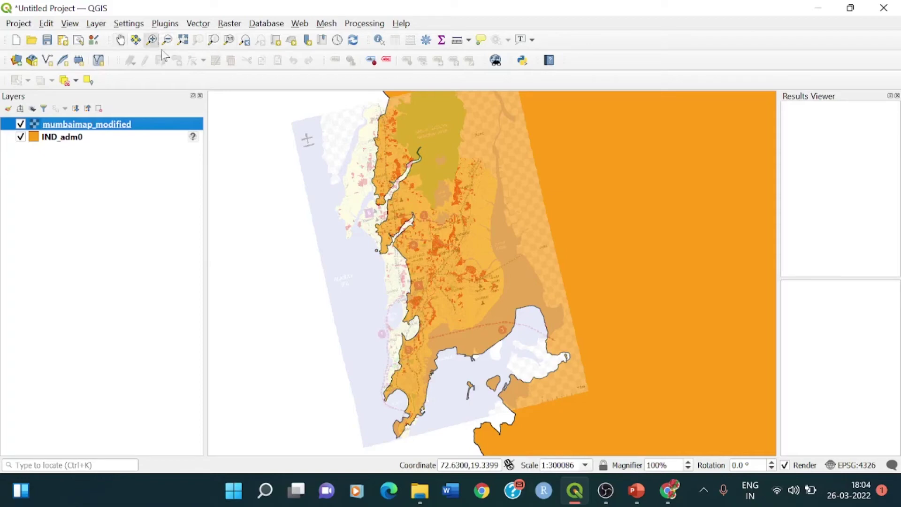
pyautogui.click(402, 312)
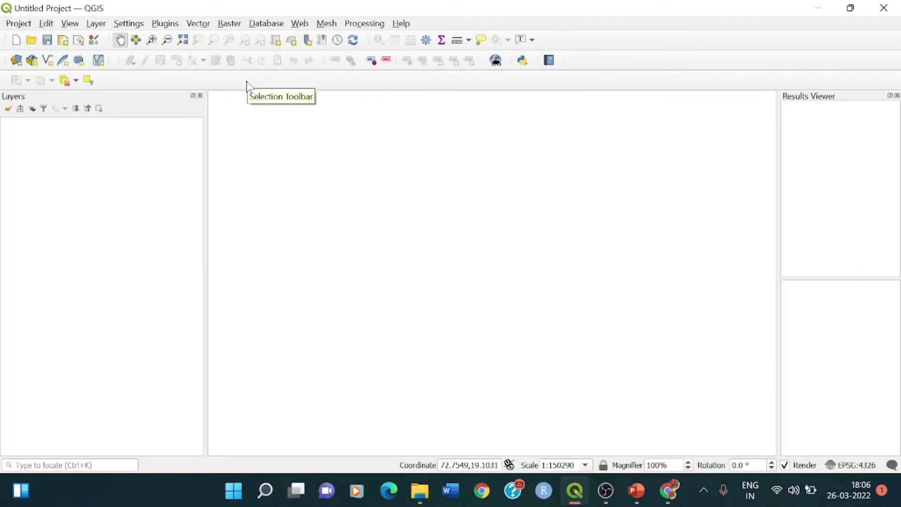
# - Add the OpenStreetMap base map from the OpenLayers plugin and bring India's western coast around Mumbai into view
pyautogui.click(301, 24)
pyautogui.moveTo(327, 57)
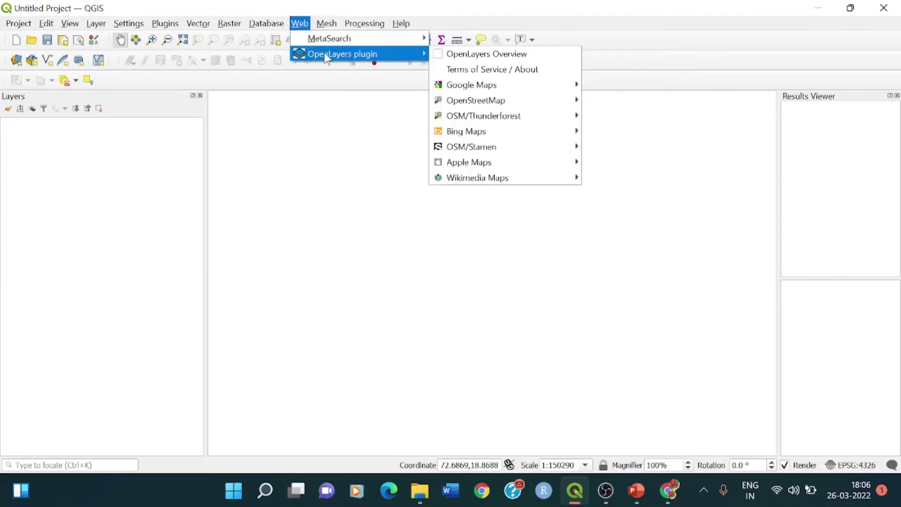
pyautogui.moveTo(467, 102)
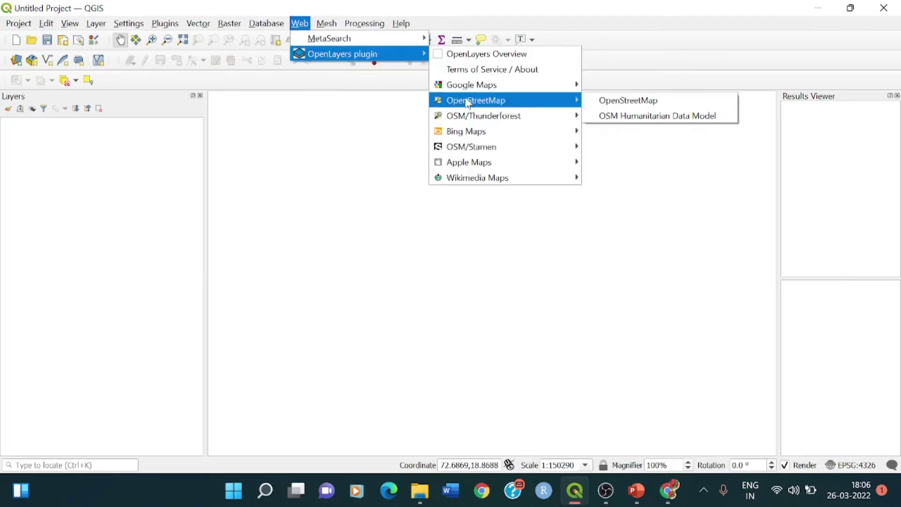
pyautogui.click(596, 105)
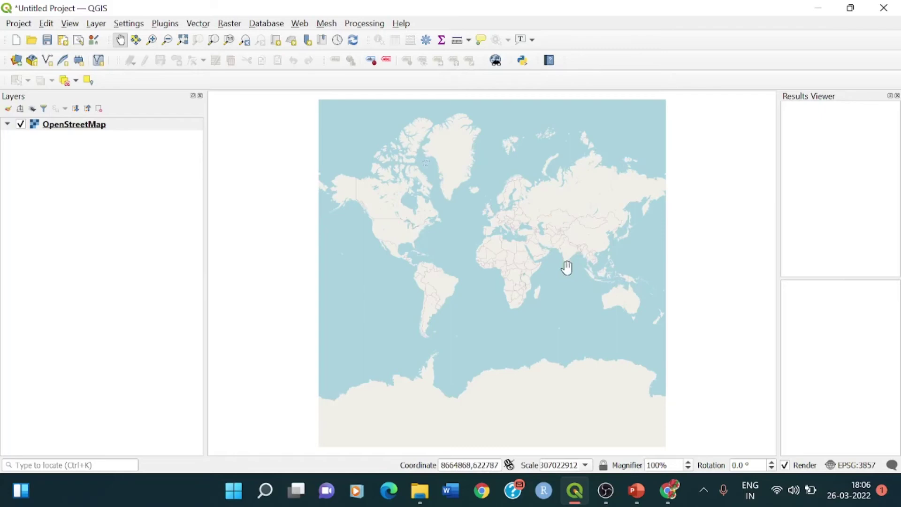
pyautogui.scroll(4, 568, 265)
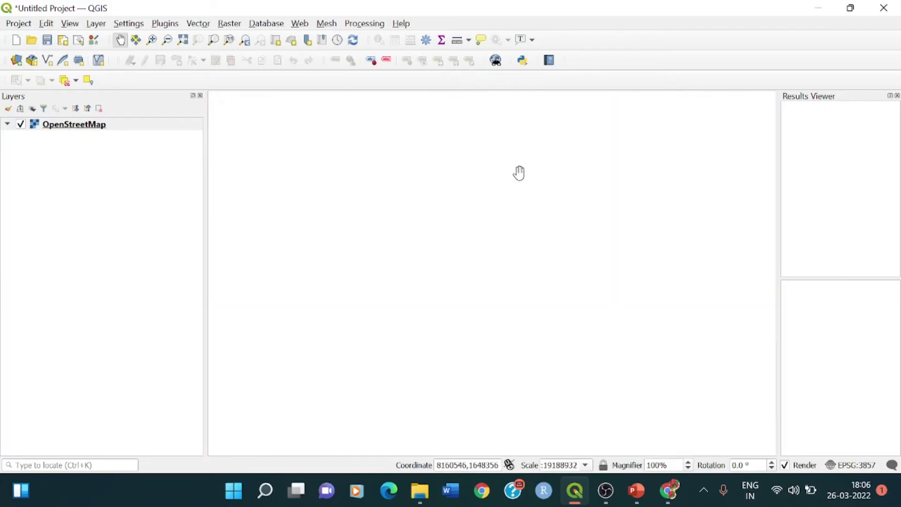
pyautogui.moveTo(519, 172); pyautogui.dragTo(531, 237)
pyautogui.scroll(2, 532, 218)
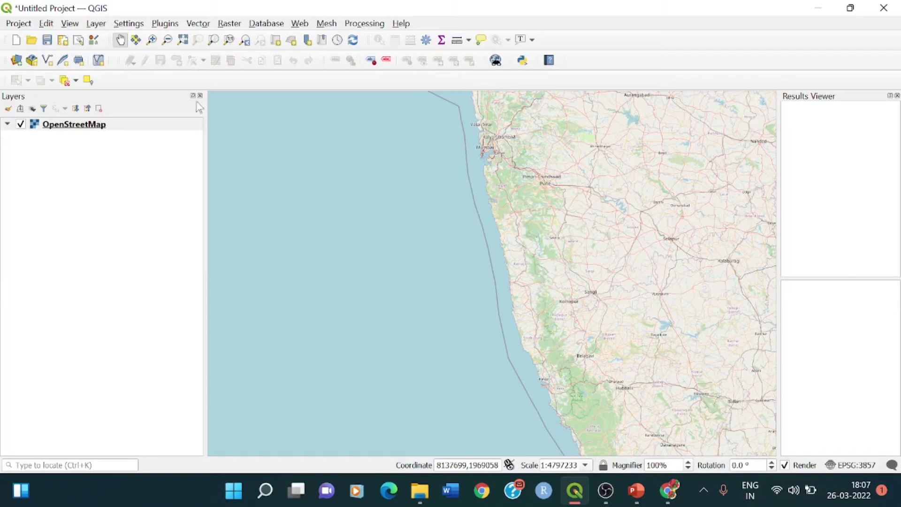
# - Show the OSM place search panel and search for "gateway of india"
pyautogui.click(70, 24)
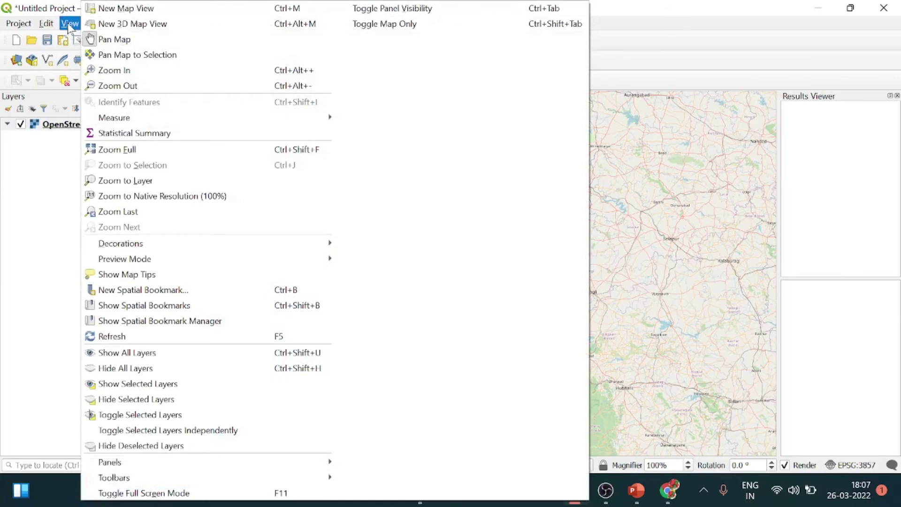
pyautogui.moveTo(126, 483)
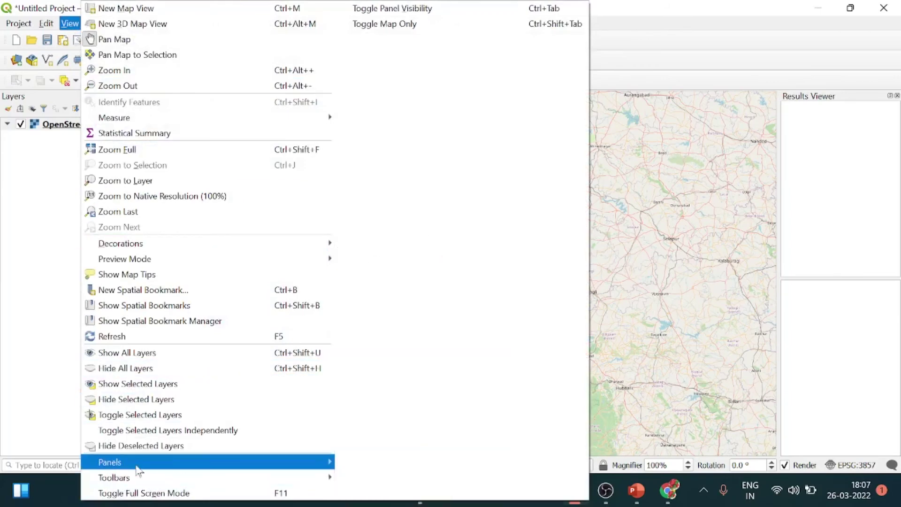
pyautogui.moveTo(141, 466)
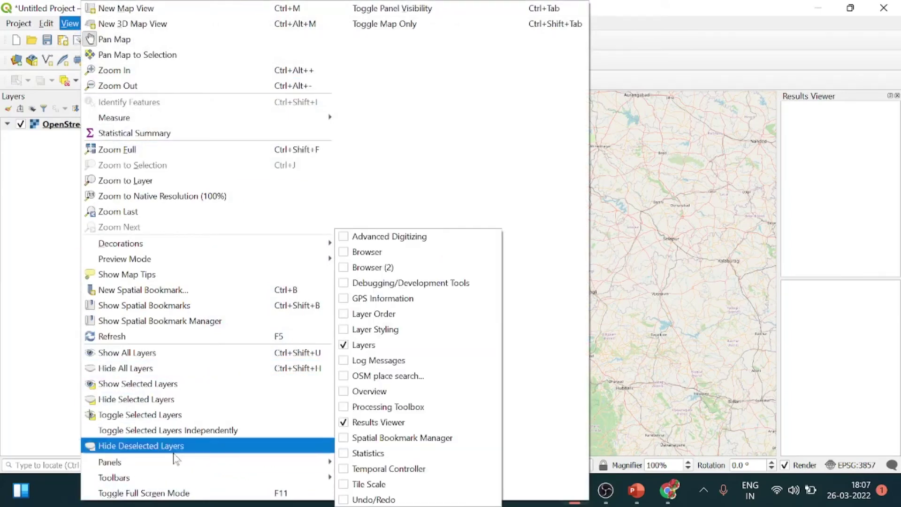
pyautogui.click(344, 376)
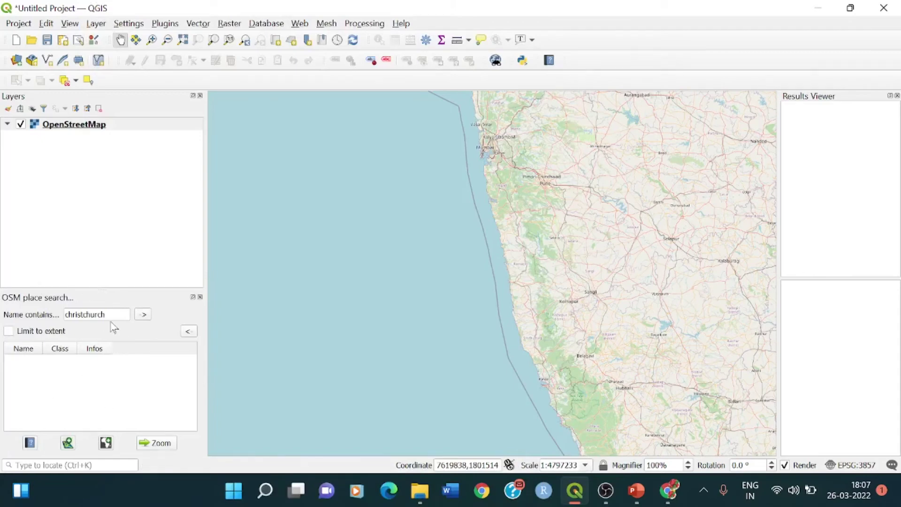
pyautogui.doubleClick(84, 314)
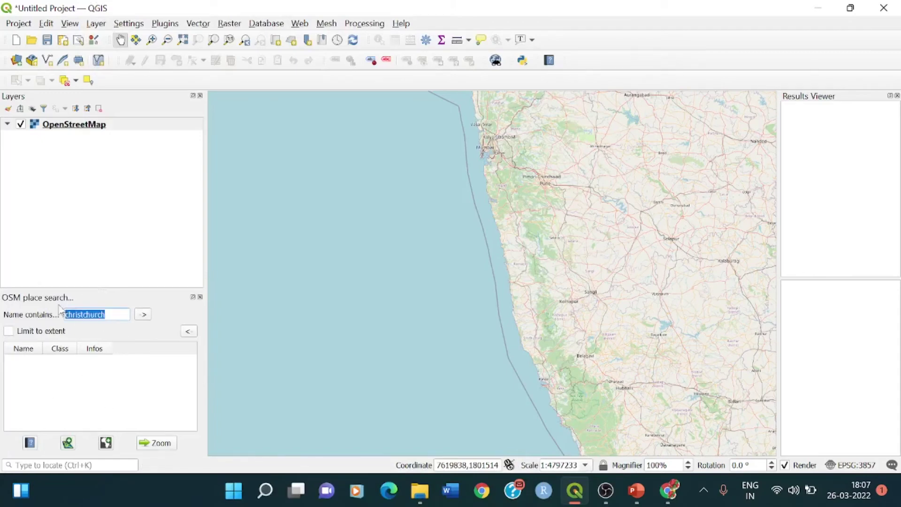
pyautogui.write('gateway of india')
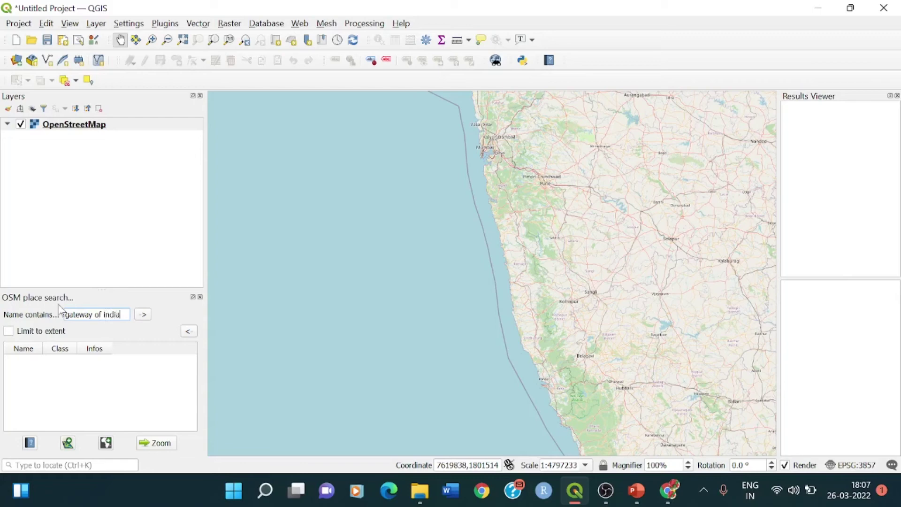
pyautogui.click(143, 313)
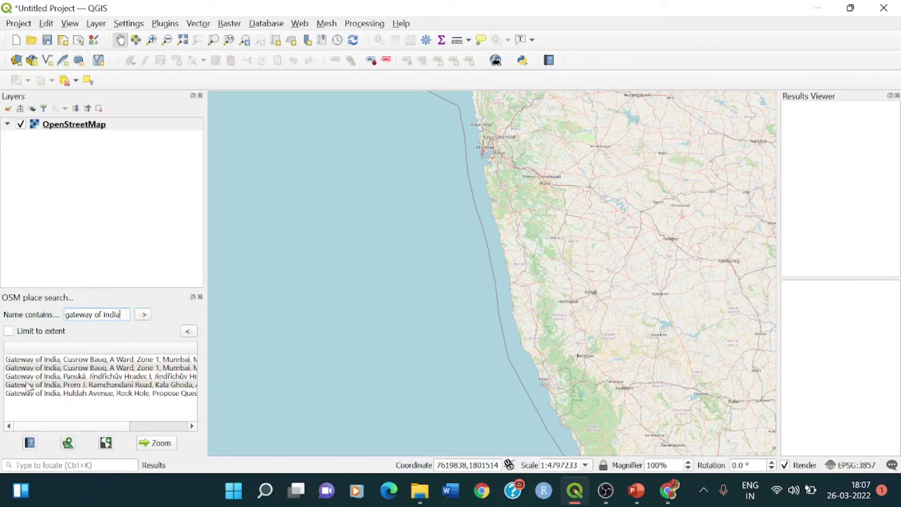
# - Zoom the map to the first Gateway of India result in Cusrow Baug, Mumbai, keeping the surrounding waterfront in view
pyautogui.click(52, 360)
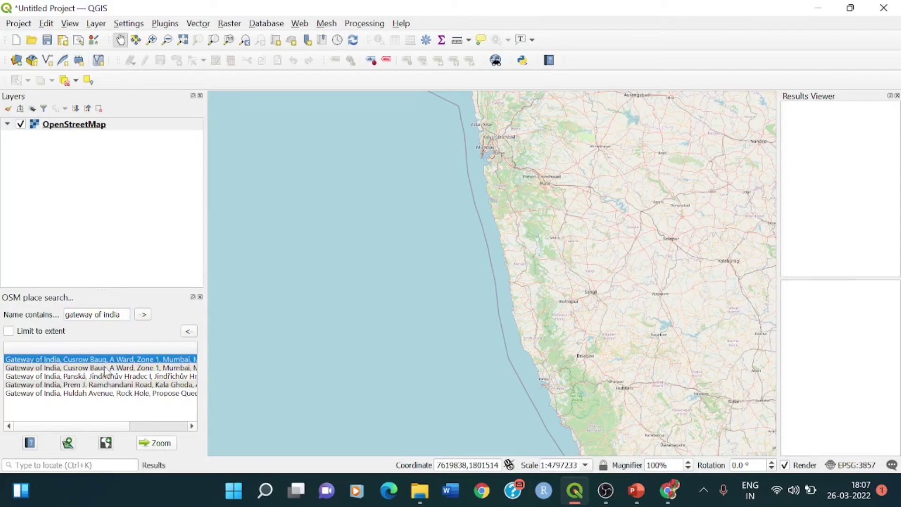
pyautogui.click(157, 444)
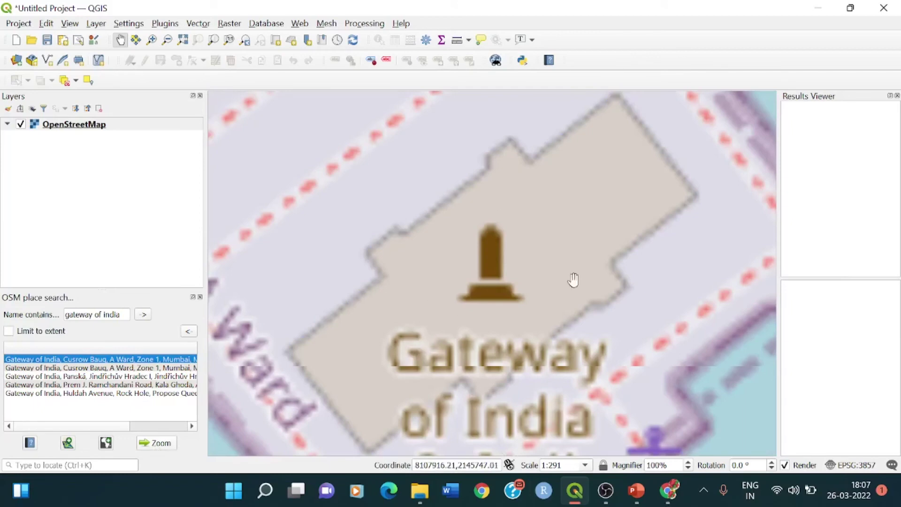
pyautogui.scroll(-1, 466, 282)
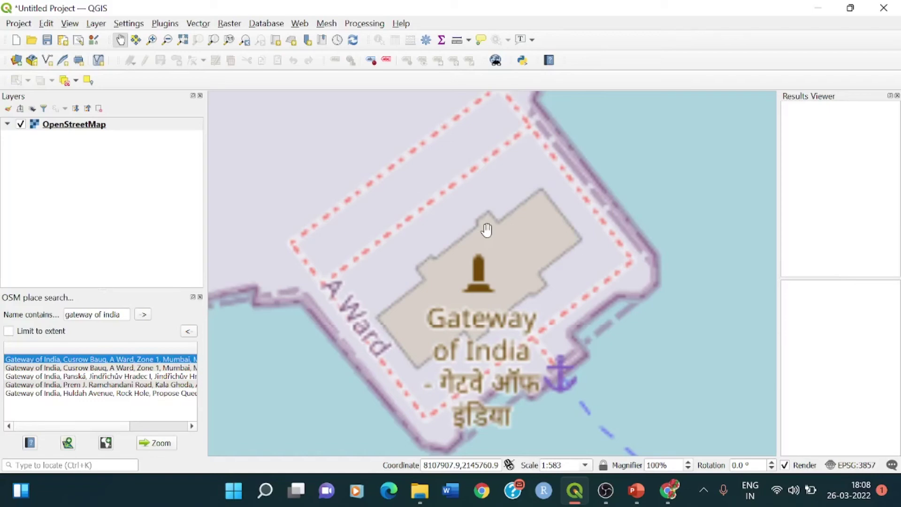
# - View the photo gatewayimage.jpg from the file explorer to see the monument's orientation, and return to QGIS
pyautogui.click(420, 492)
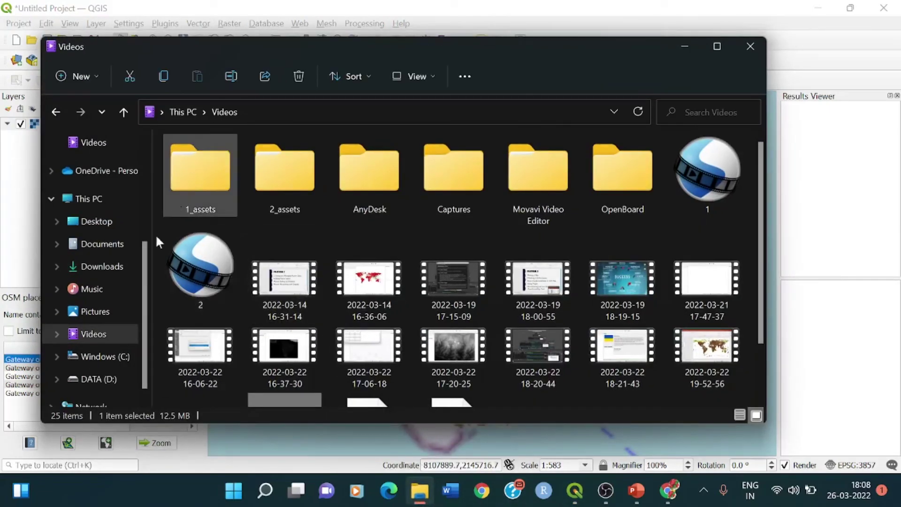
pyautogui.scroll(2, 148, 286)
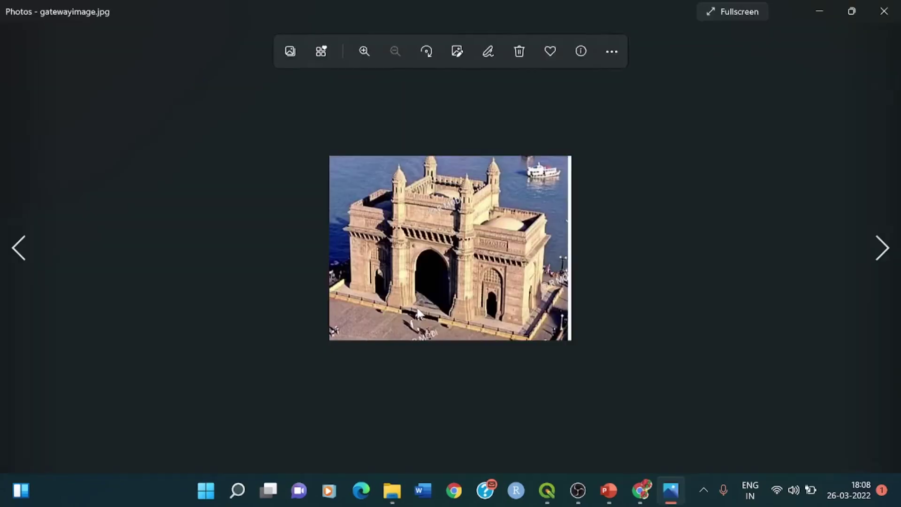
pyautogui.moveTo(412, 263)
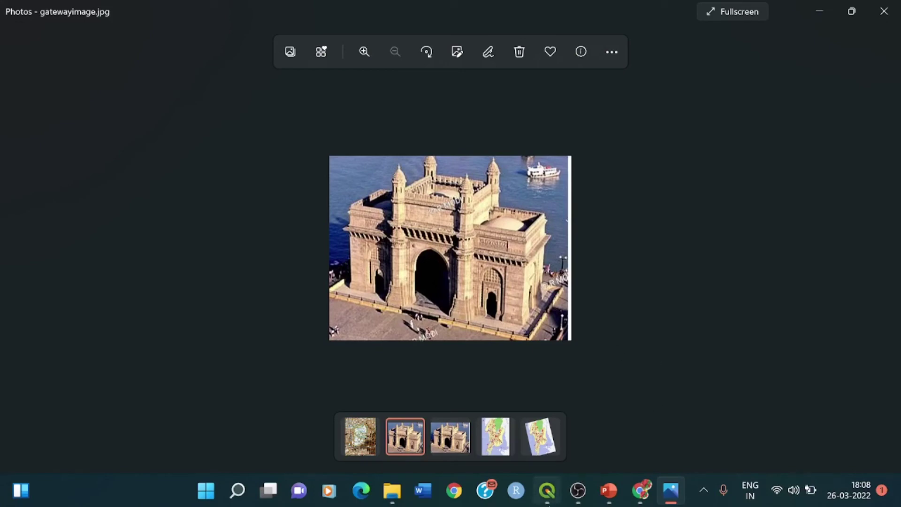
pyautogui.click(548, 492)
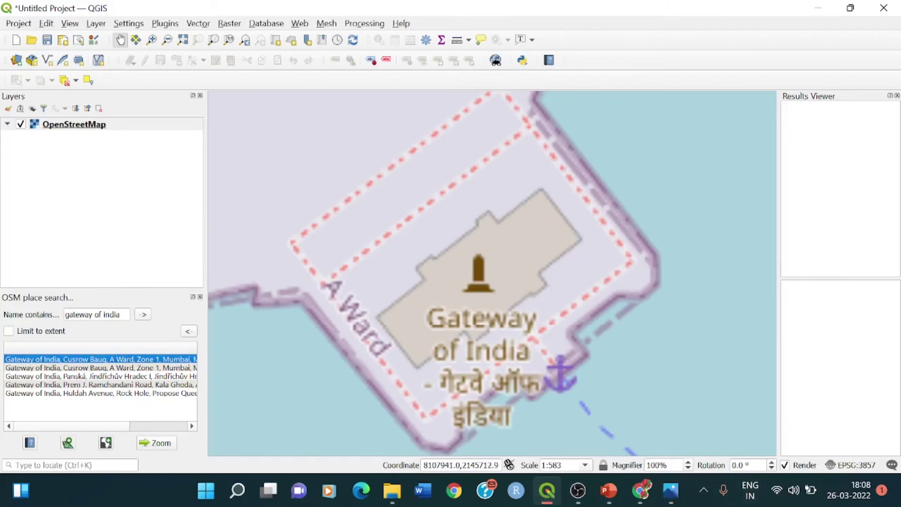
# - Rotate the map canvas to -115° to match the photo's viewpoint, with the Gateway of India and its surroundings in view
pyautogui.click(771, 463)
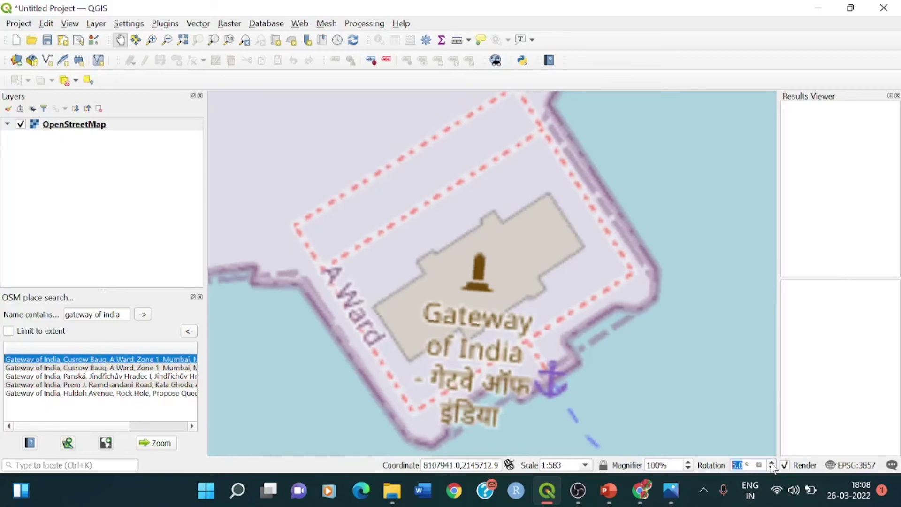
pyautogui.click(771, 463)
pyautogui.click(771, 465)
pyautogui.click(771, 465)
pyautogui.click(772, 465)
pyautogui.click(771, 465)
pyautogui.click(771, 464)
pyautogui.click(771, 464)
pyautogui.click(771, 464)
pyautogui.click(771, 463)
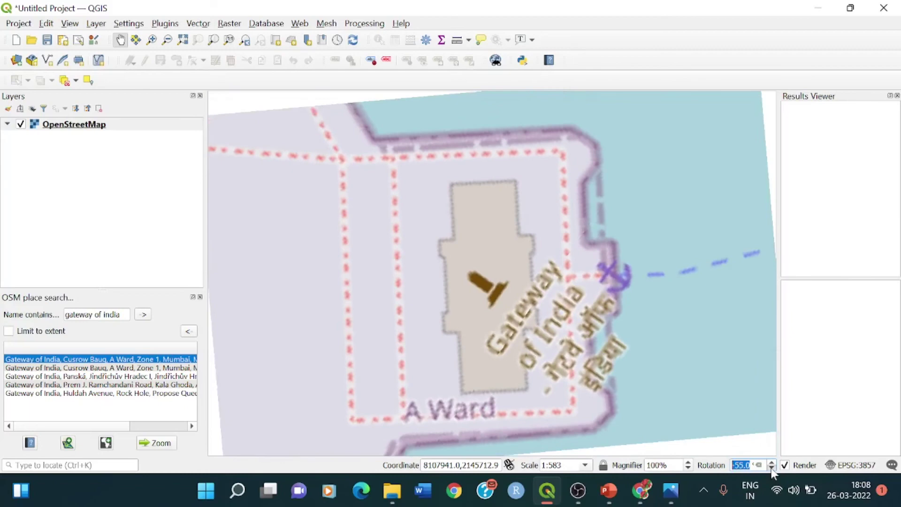
pyautogui.click(771, 464)
pyautogui.click(771, 464)
pyautogui.click(771, 464)
pyautogui.click(771, 464)
pyautogui.click(771, 464)
pyautogui.click(771, 464)
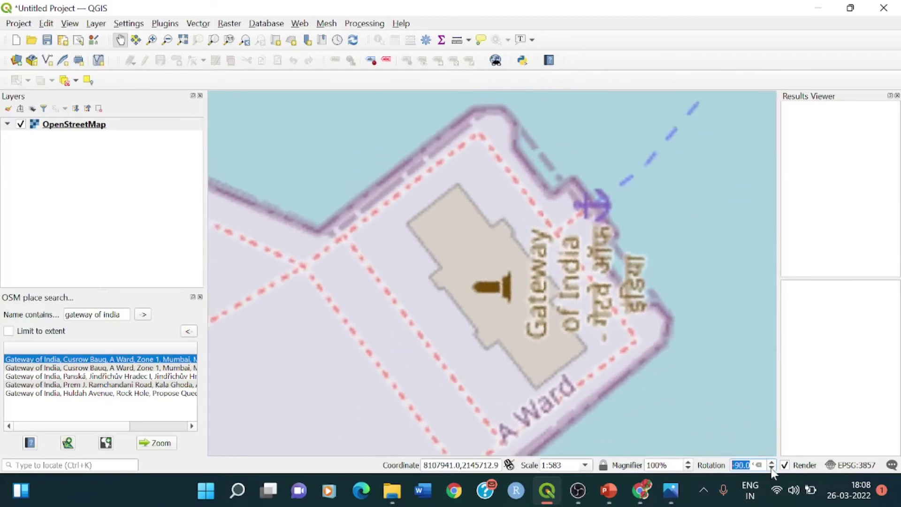
pyautogui.click(771, 464)
pyautogui.click(771, 464)
pyautogui.click(771, 464)
pyautogui.click(771, 464)
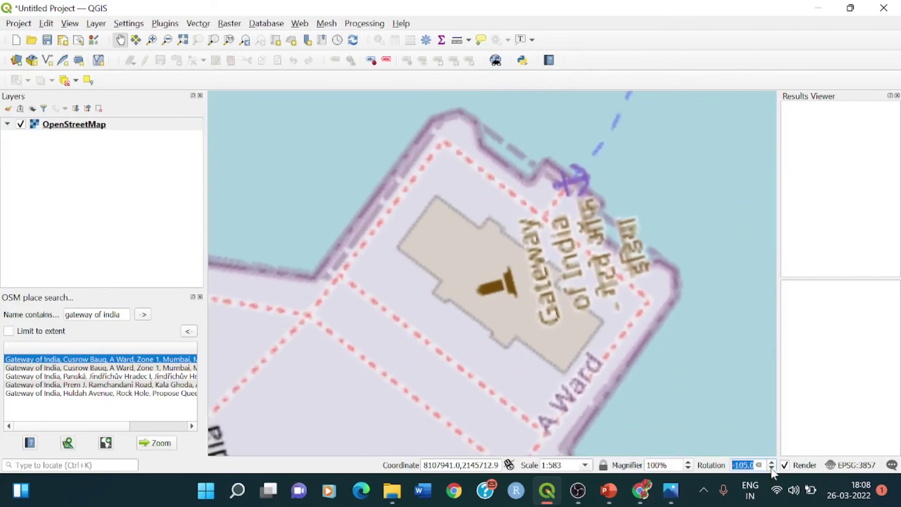
pyautogui.click(771, 464)
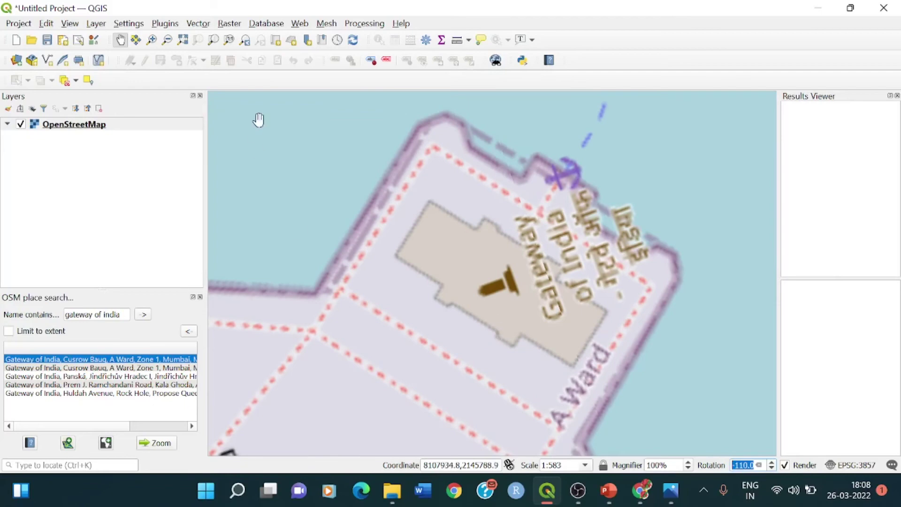
pyautogui.click(167, 40)
pyautogui.click(482, 297)
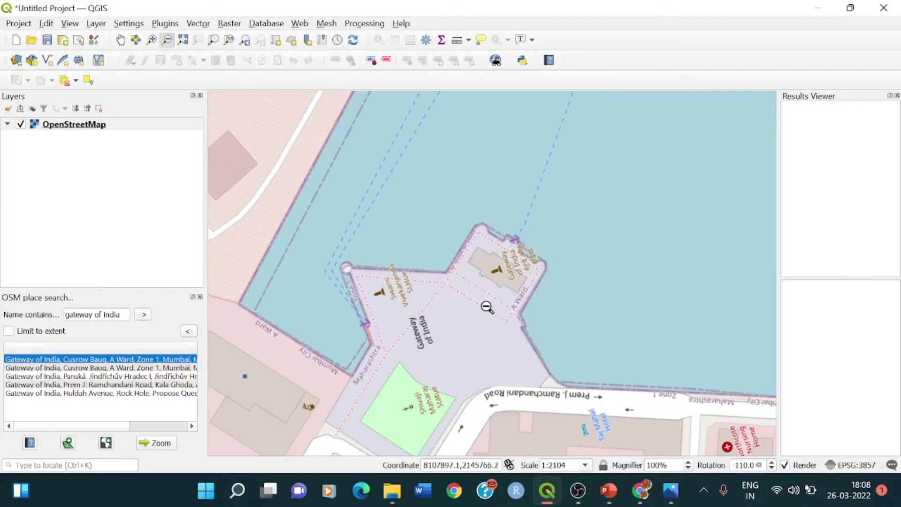
pyautogui.click(772, 468)
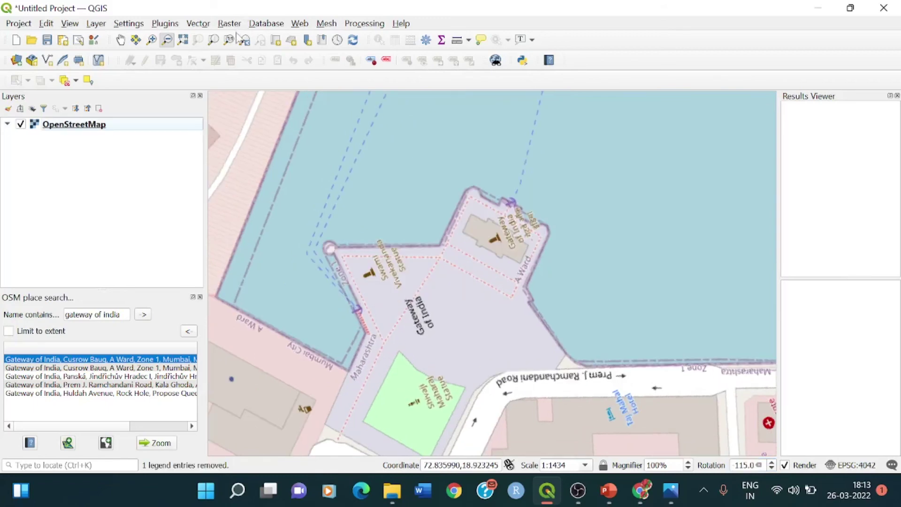
# - Load the TIFF raster gatewayimage from the Practical 6 folder into the Georeferencer
pyautogui.click(229, 23)
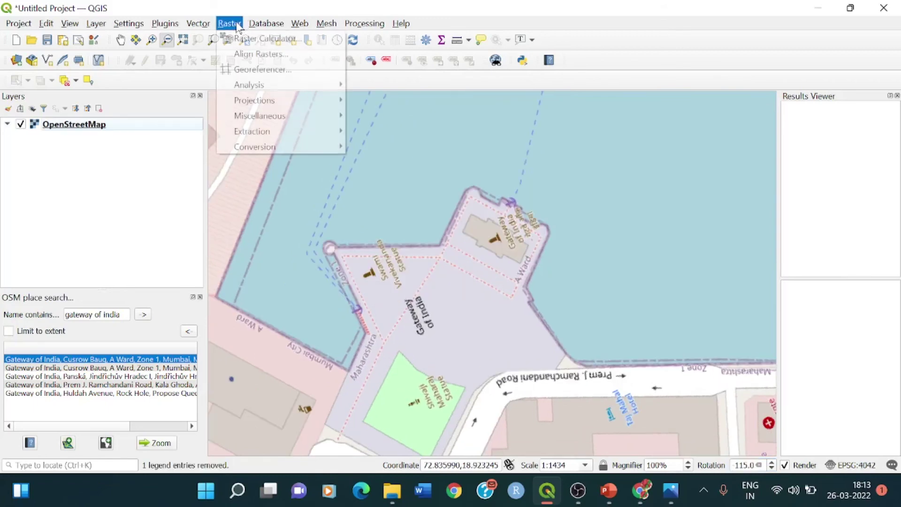
pyautogui.click(250, 72)
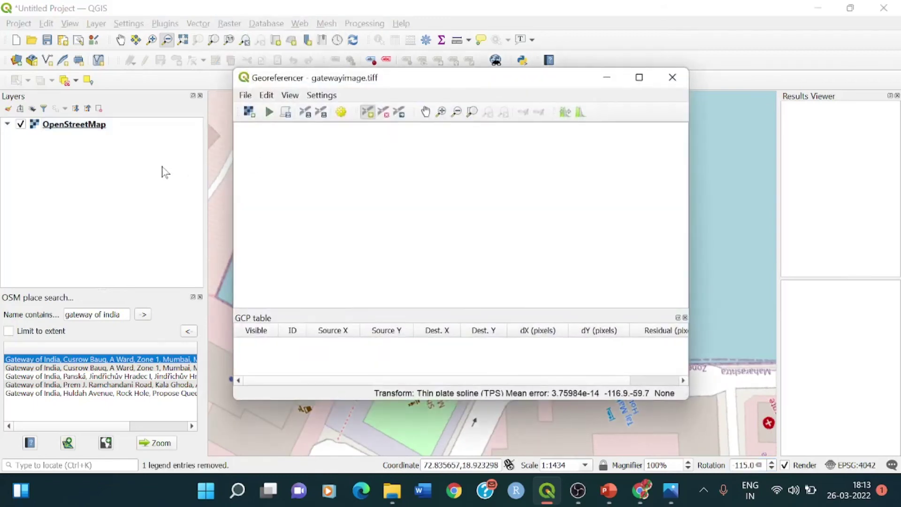
pyautogui.click(245, 95)
pyautogui.click(254, 127)
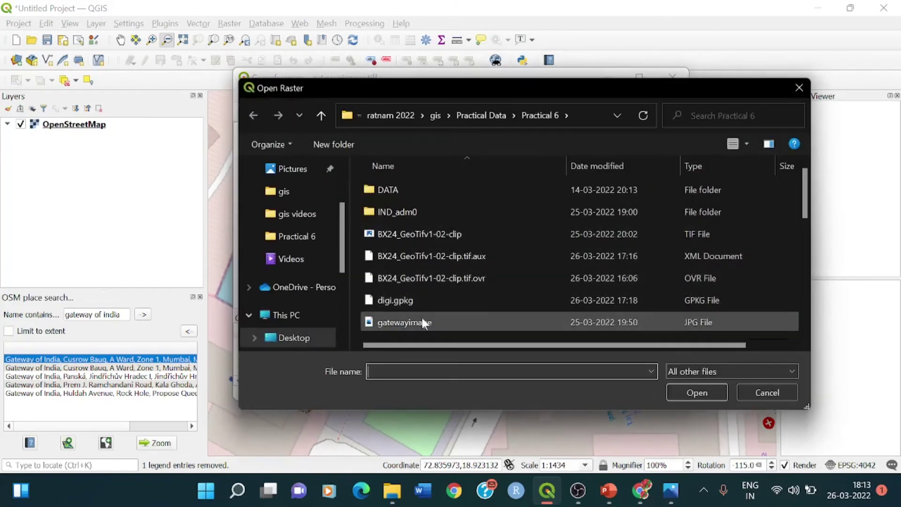
pyautogui.scroll(-1, 421, 318)
pyautogui.click(426, 284)
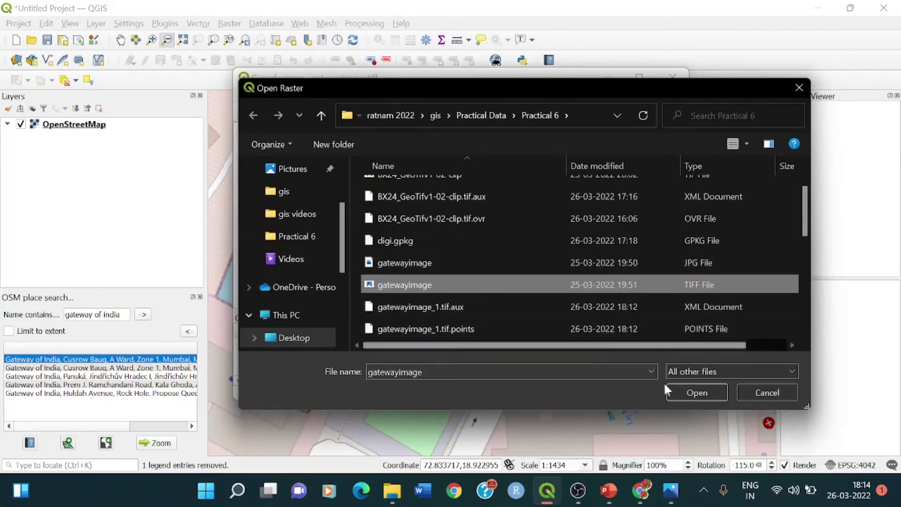
pyautogui.click(686, 391)
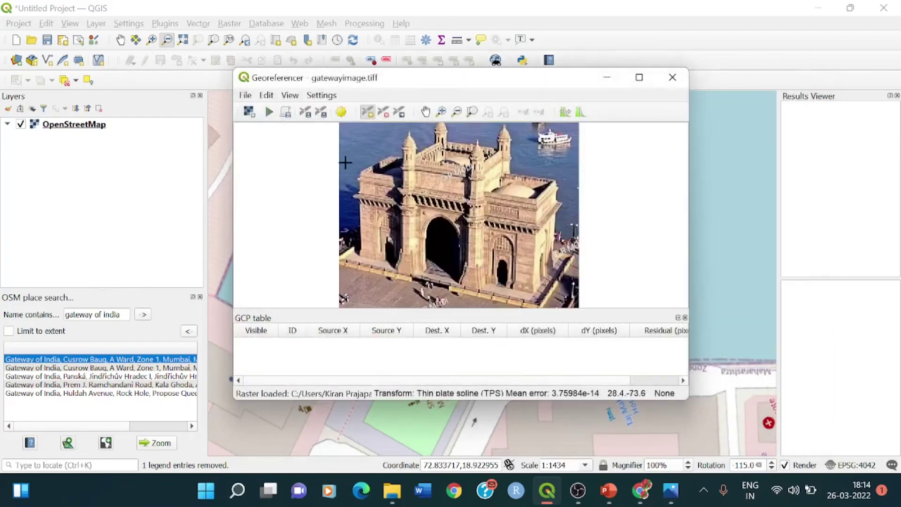
# - Configure a Thin Plate Spline transformation with nearest neighbour resampling, EPSG:4042, LZW compression, saved GCP points and output raster gatewayimage_modified
pyautogui.click(321, 95)
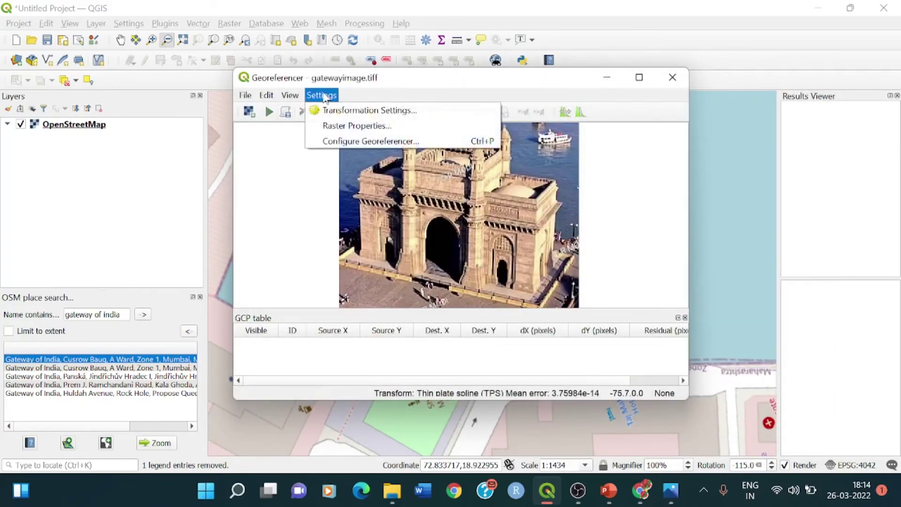
pyautogui.click(351, 111)
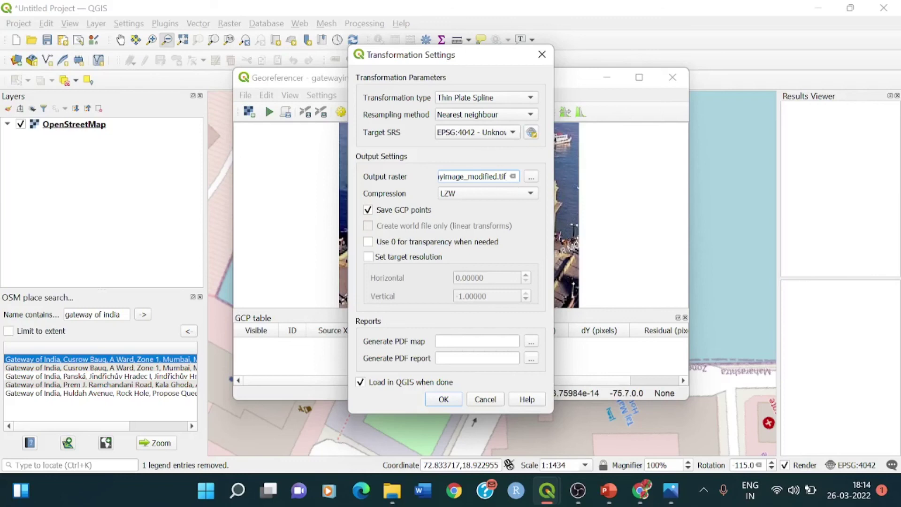
pyautogui.write('f')
pyautogui.click(444, 400)
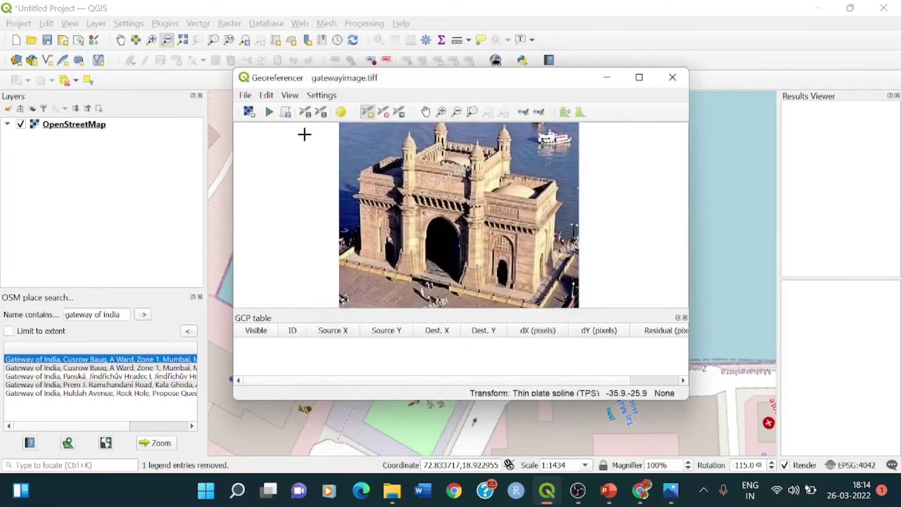
# - Add a control point at the monument's front-left base corner, matched on the map canvas to about 72.83466, 18.92223
pyautogui.click(267, 95)
pyautogui.click(281, 109)
pyautogui.click(357, 261)
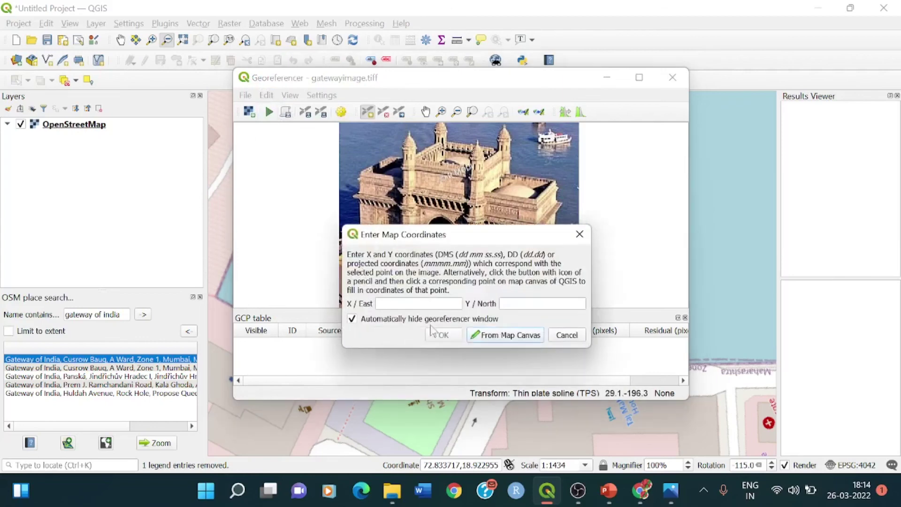
pyautogui.click(476, 334)
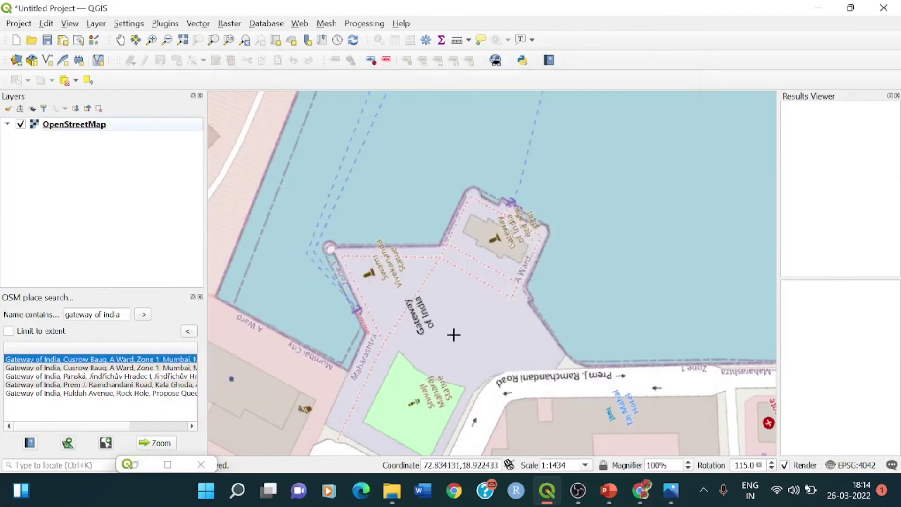
pyautogui.click(449, 244)
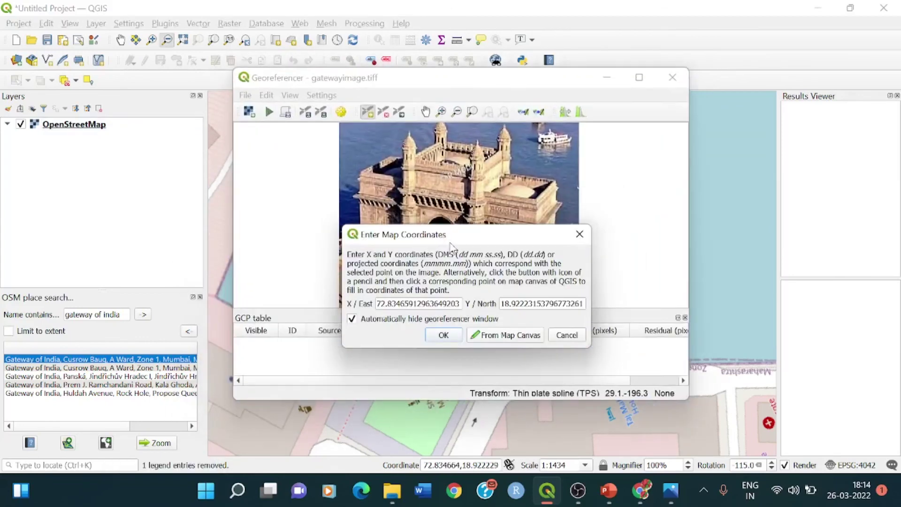
pyautogui.click(443, 336)
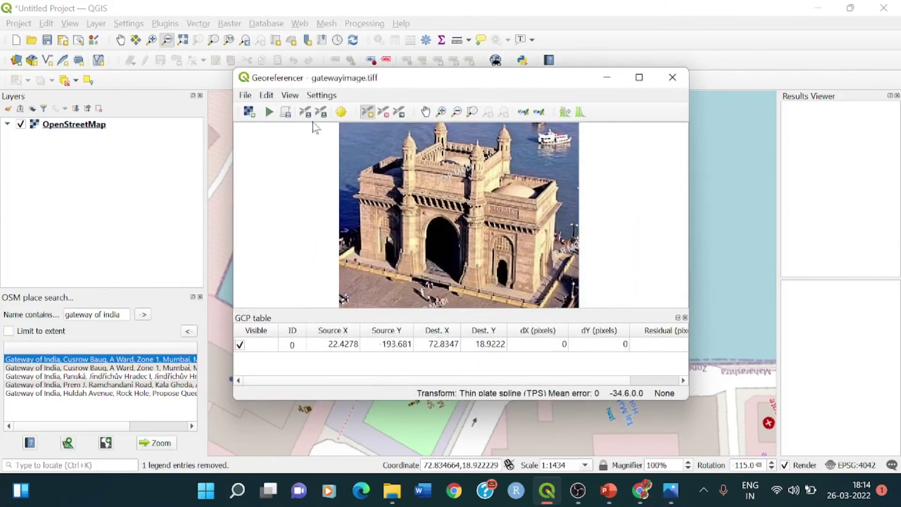
# - Add a control point at the monument's front-right base corner, matched on the map canvas to about 72.83427, 18.92194
pyautogui.click(266, 95)
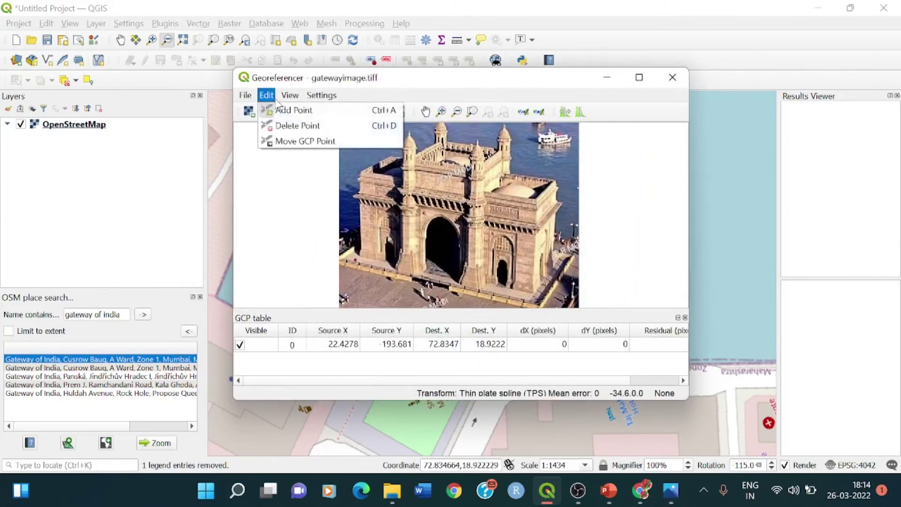
pyautogui.click(280, 111)
pyautogui.click(537, 303)
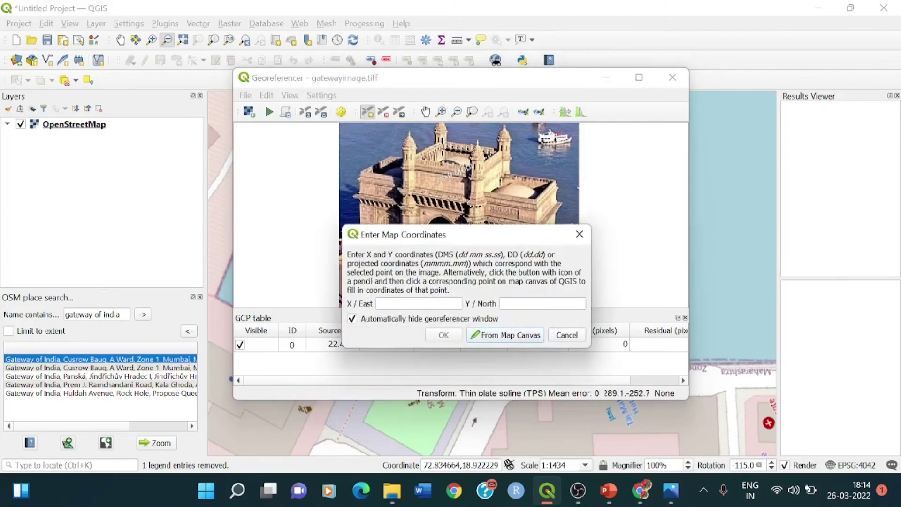
pyautogui.click(507, 335)
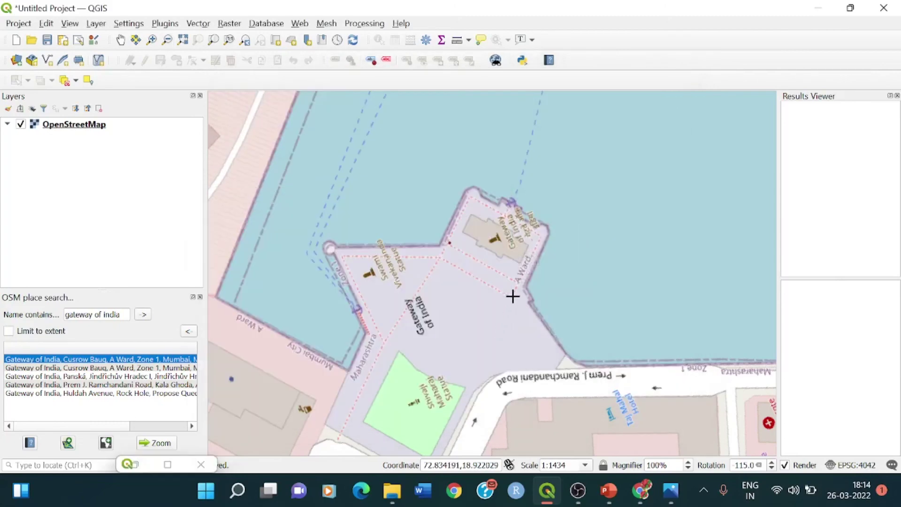
pyautogui.click(522, 284)
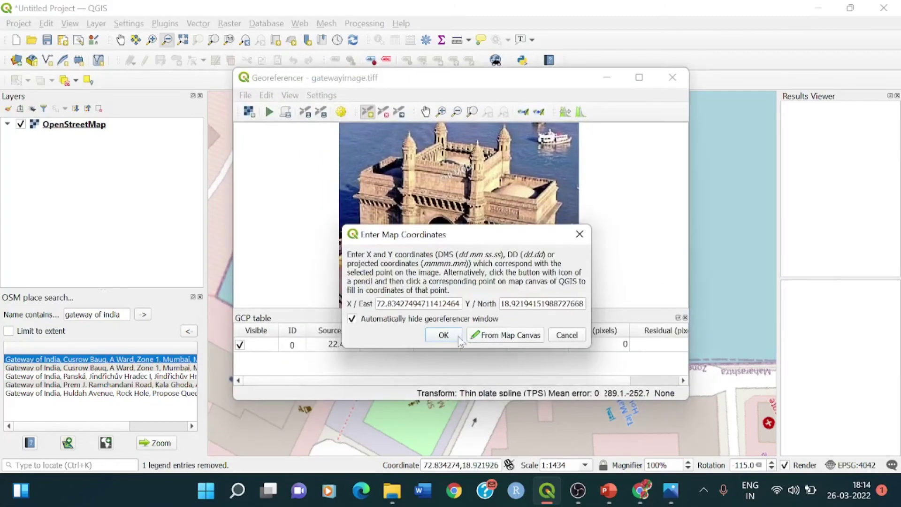
pyautogui.click(444, 336)
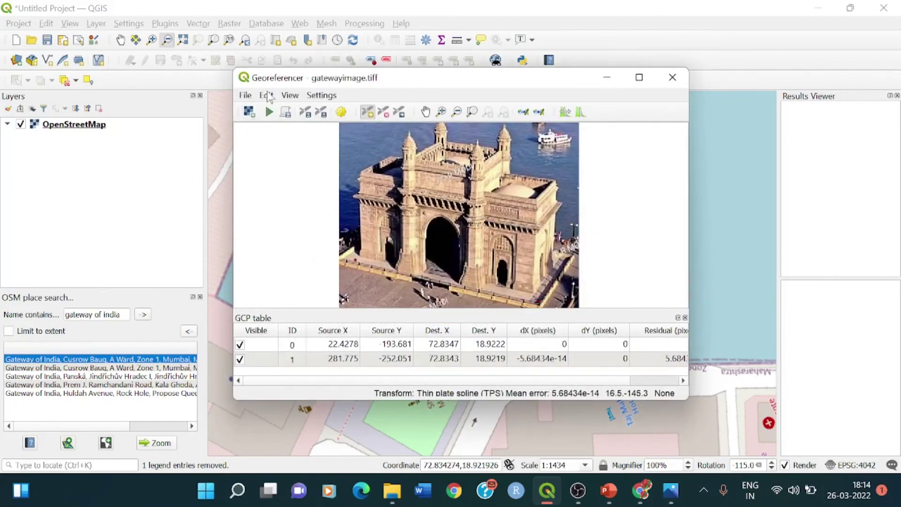
# - Add a control point on the monument's front-left turret, matched to the platform's rear-left corner on the map at about 72.83487, 18.92199
pyautogui.click(266, 95)
pyautogui.click(281, 111)
pyautogui.click(405, 191)
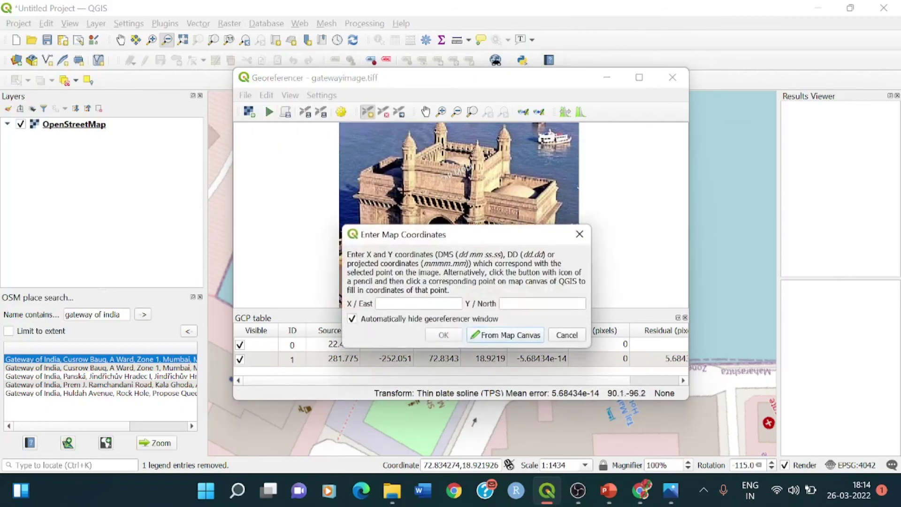
pyautogui.click(487, 336)
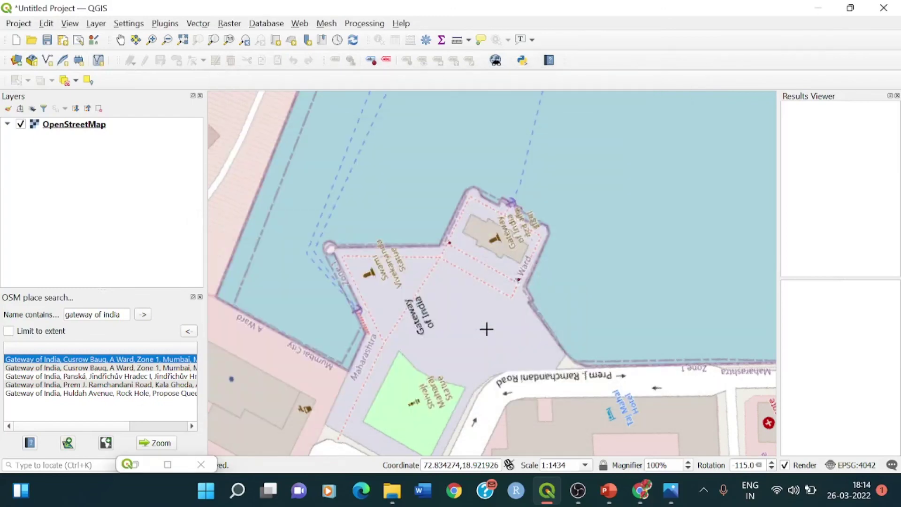
pyautogui.click(471, 194)
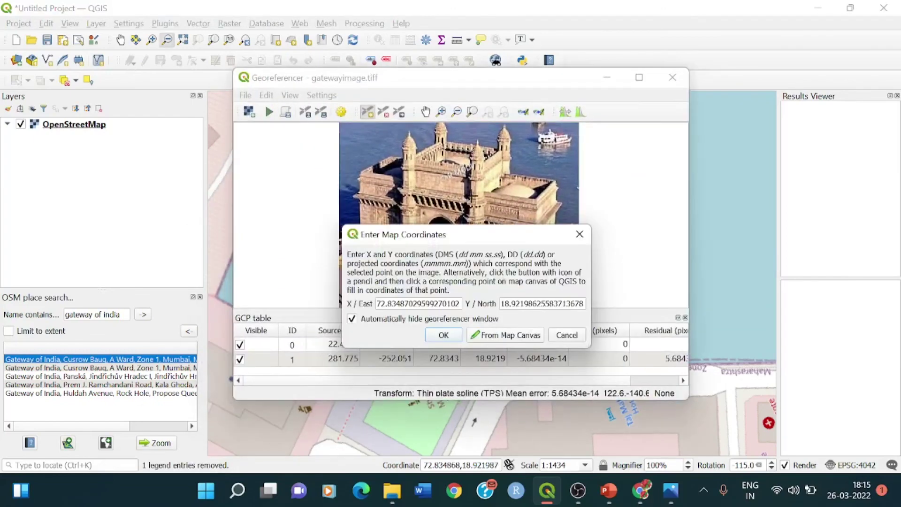
pyautogui.click(443, 336)
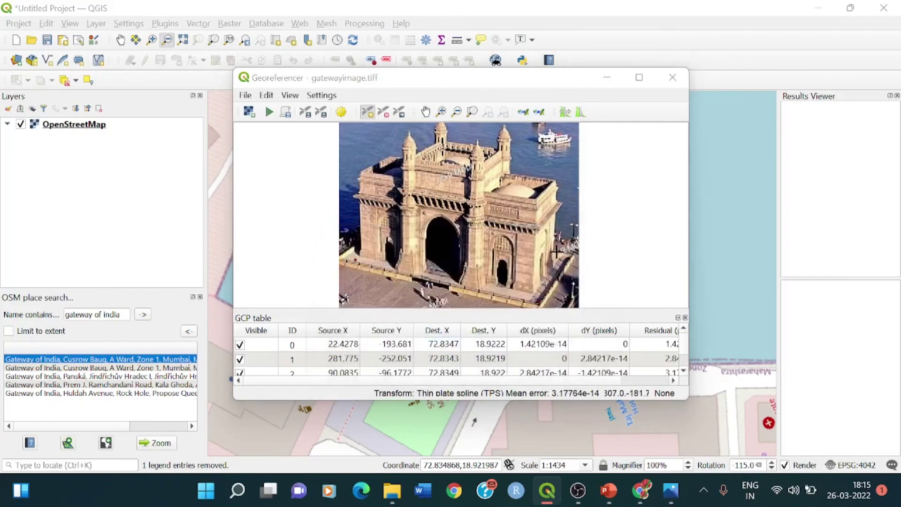
# - Add a control point at the monument's far-right base edge, matched on the map canvas to about 72.83446, 18.92172
pyautogui.click(557, 252)
pyautogui.click(520, 335)
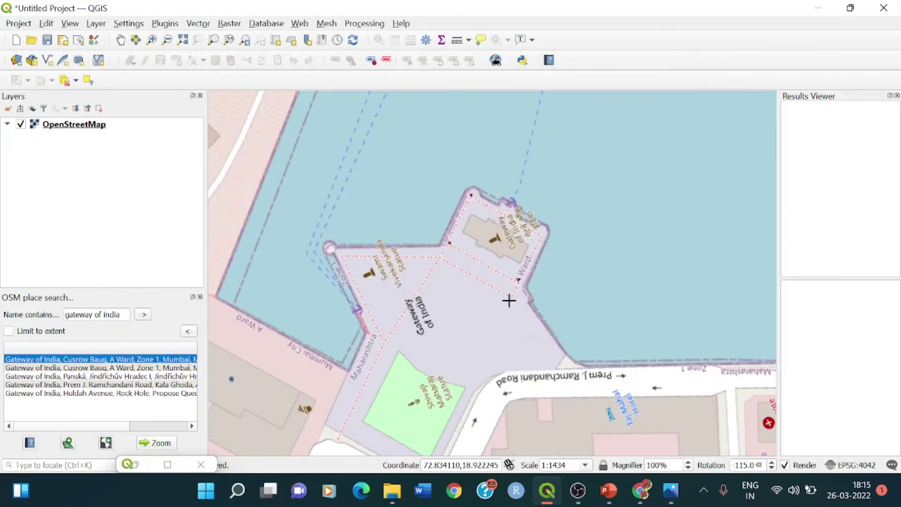
pyautogui.click(538, 236)
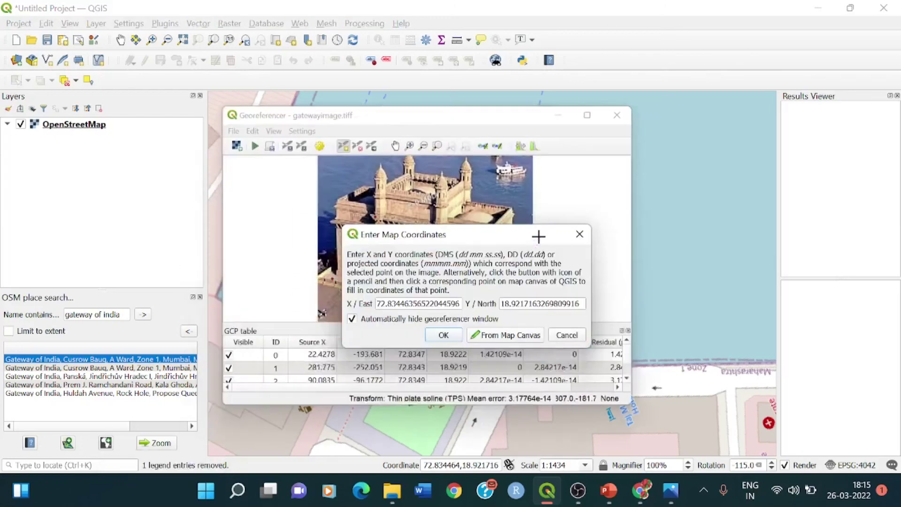
pyautogui.click(444, 335)
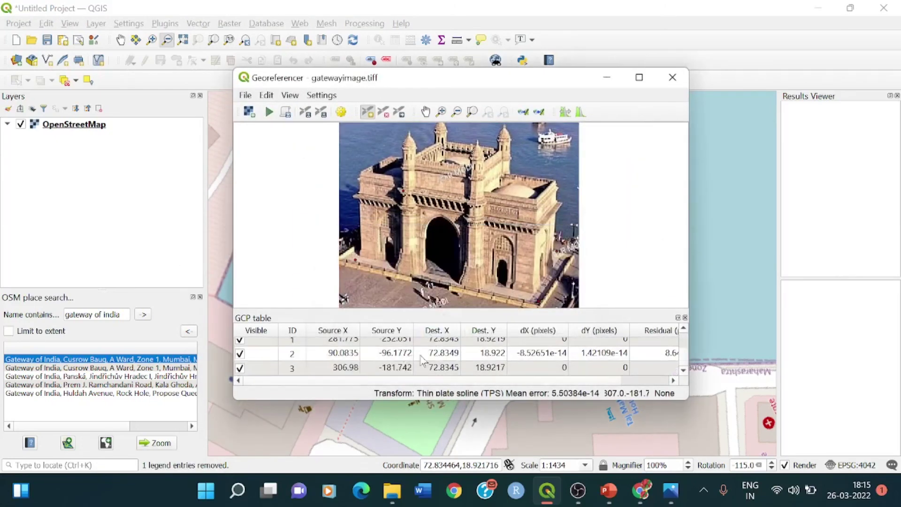
# - Run the georeferencing of gatewayimage.tiff with the four control points and close the Georeferencer to show the result on the map
pyautogui.scroll(2, 422, 361)
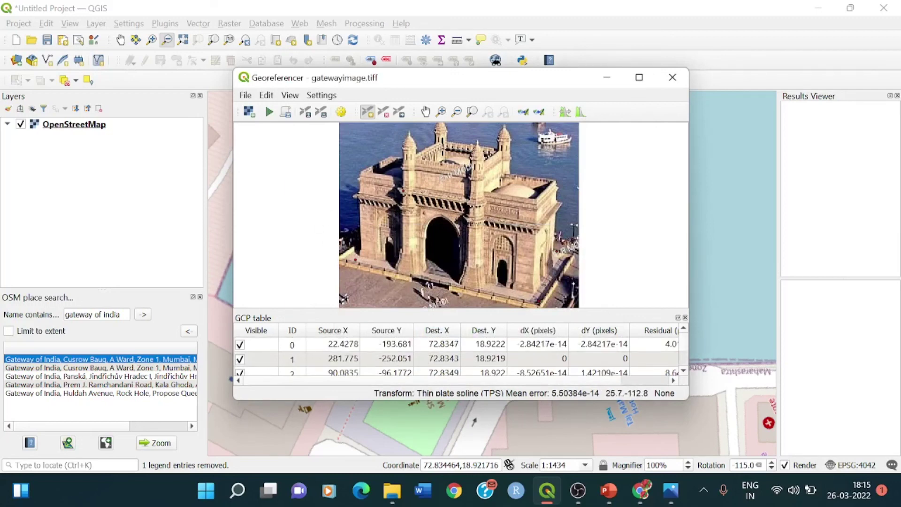
pyautogui.click(270, 112)
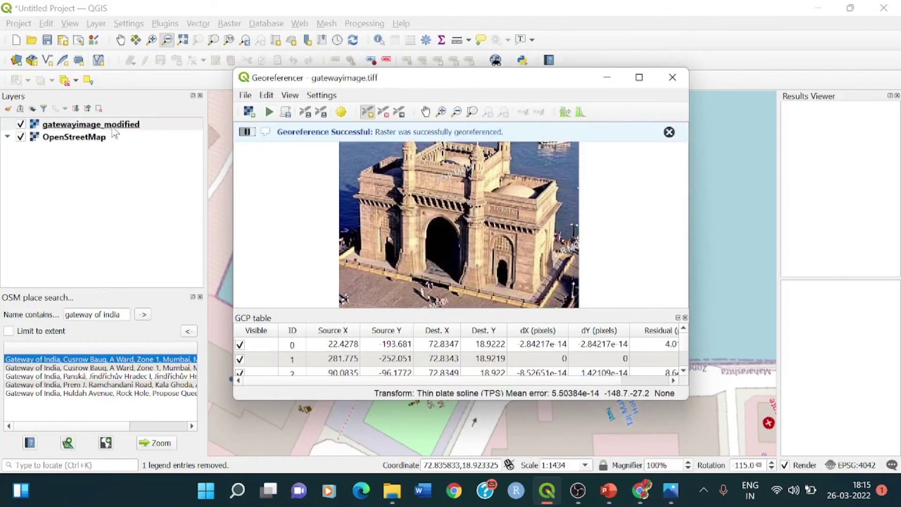
pyautogui.moveTo(463, 78); pyautogui.dragTo(206, 205)
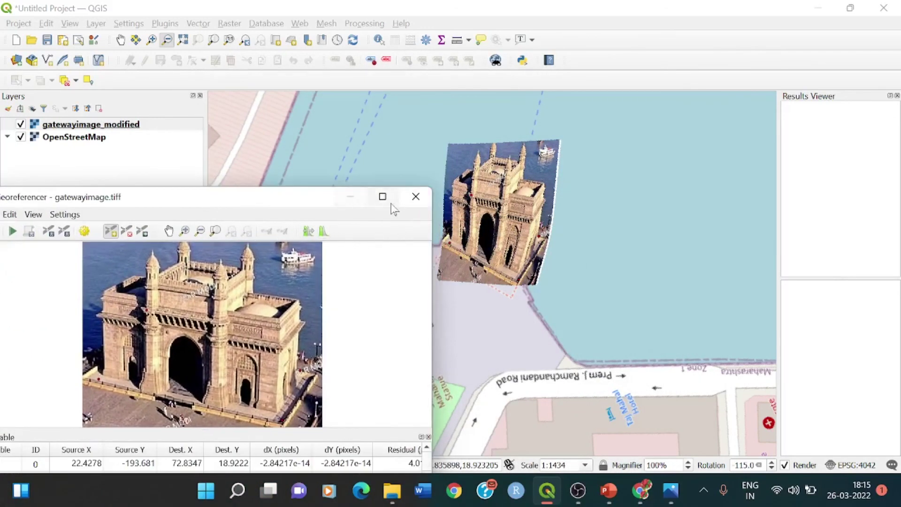
pyautogui.click(415, 196)
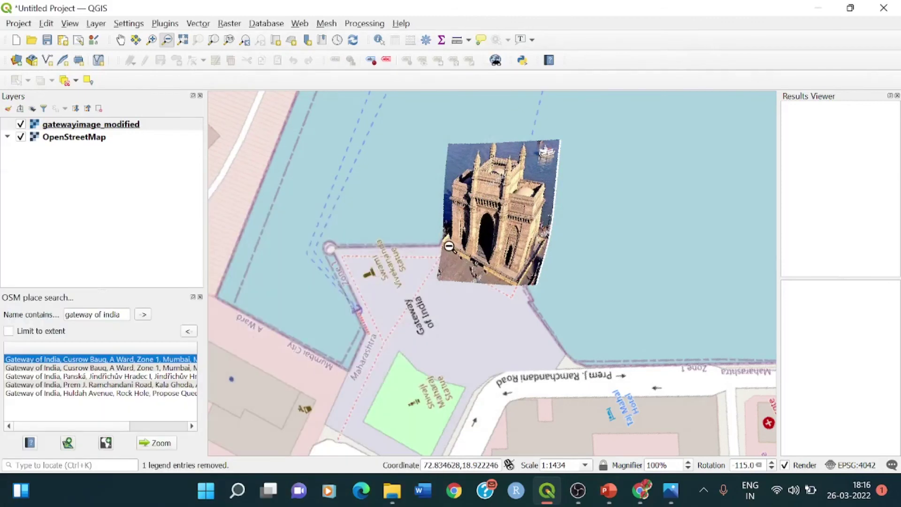